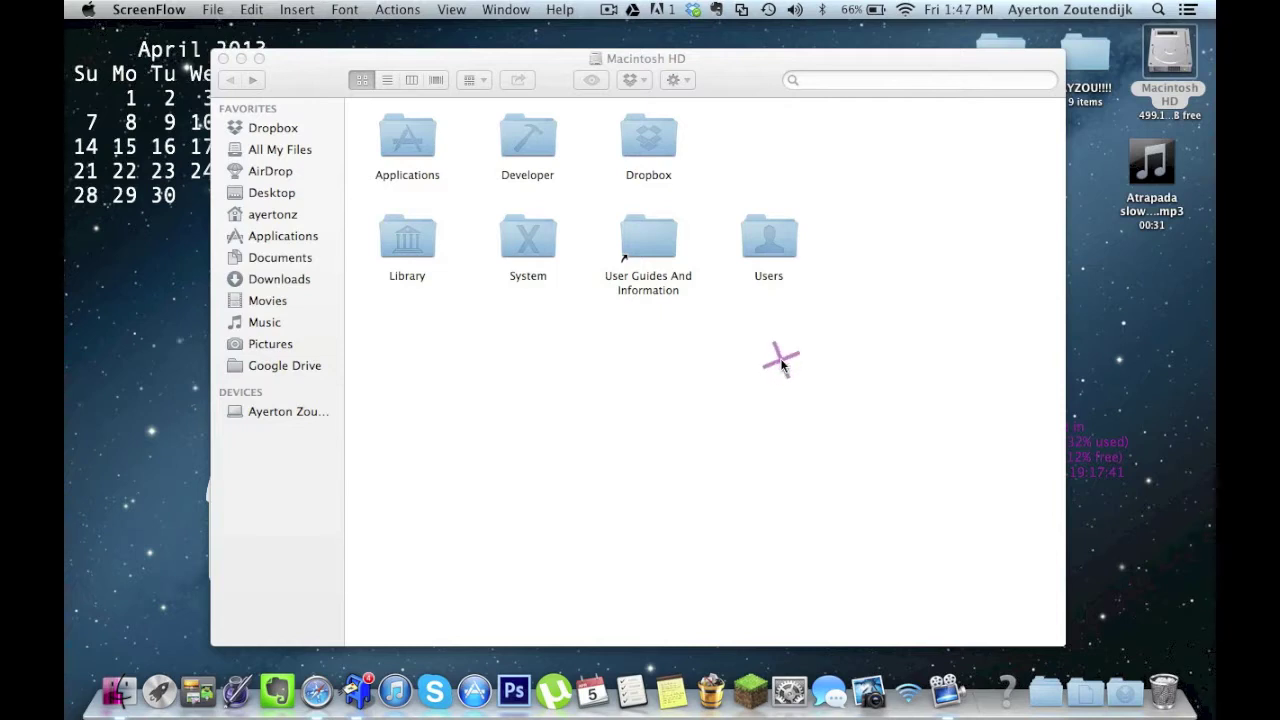
# Bring the Macintosh HD Finder window to the front and select its System folder
pyautogui.click(1122, 670)
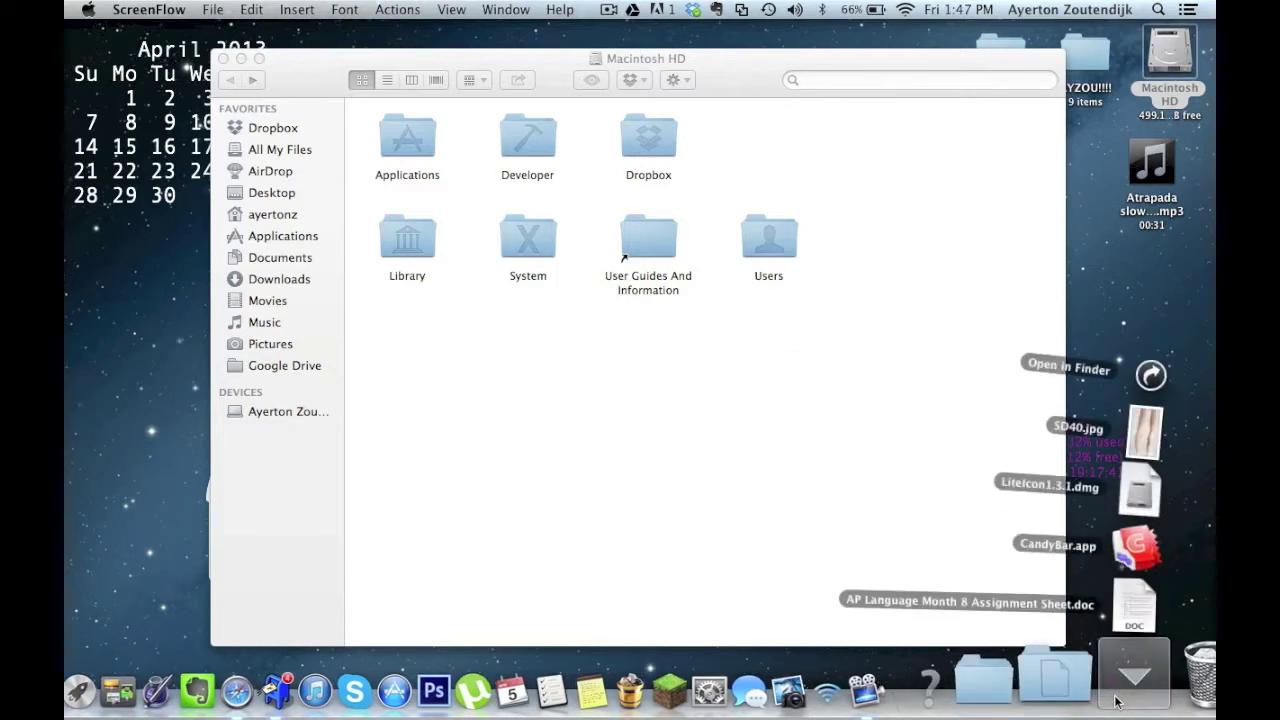
pyautogui.click(700, 412)
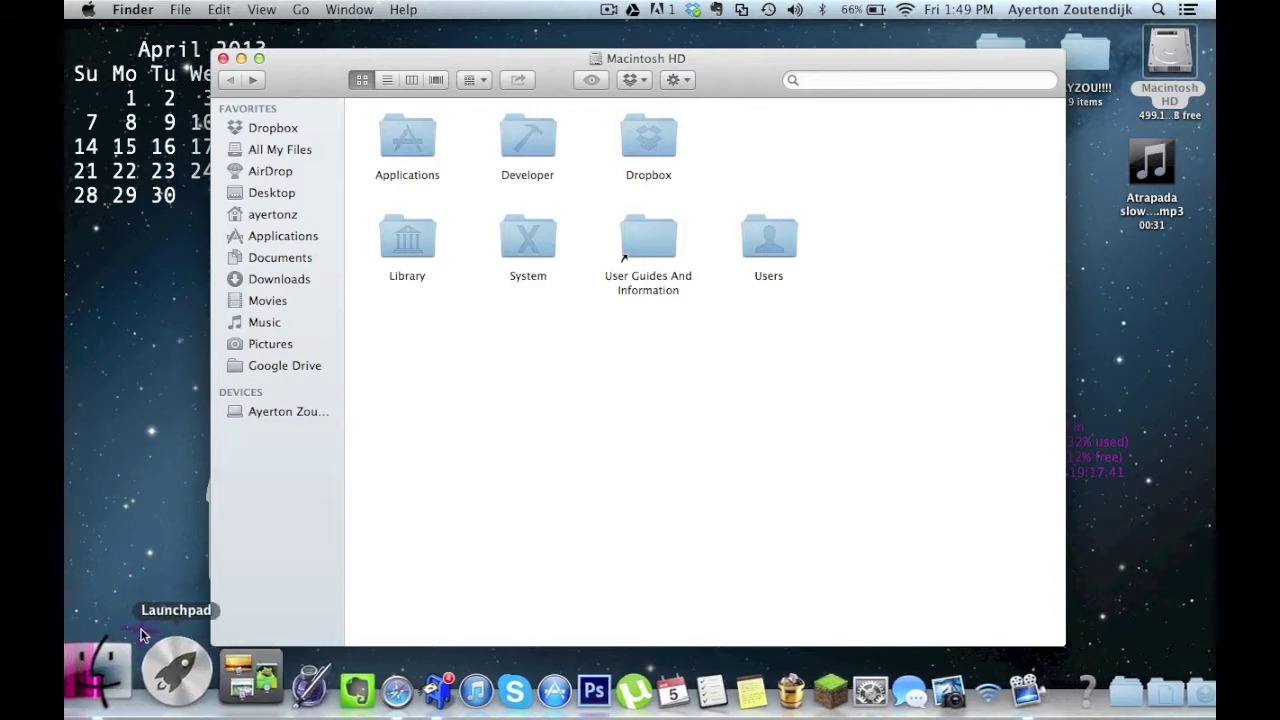
pyautogui.click(608, 394)
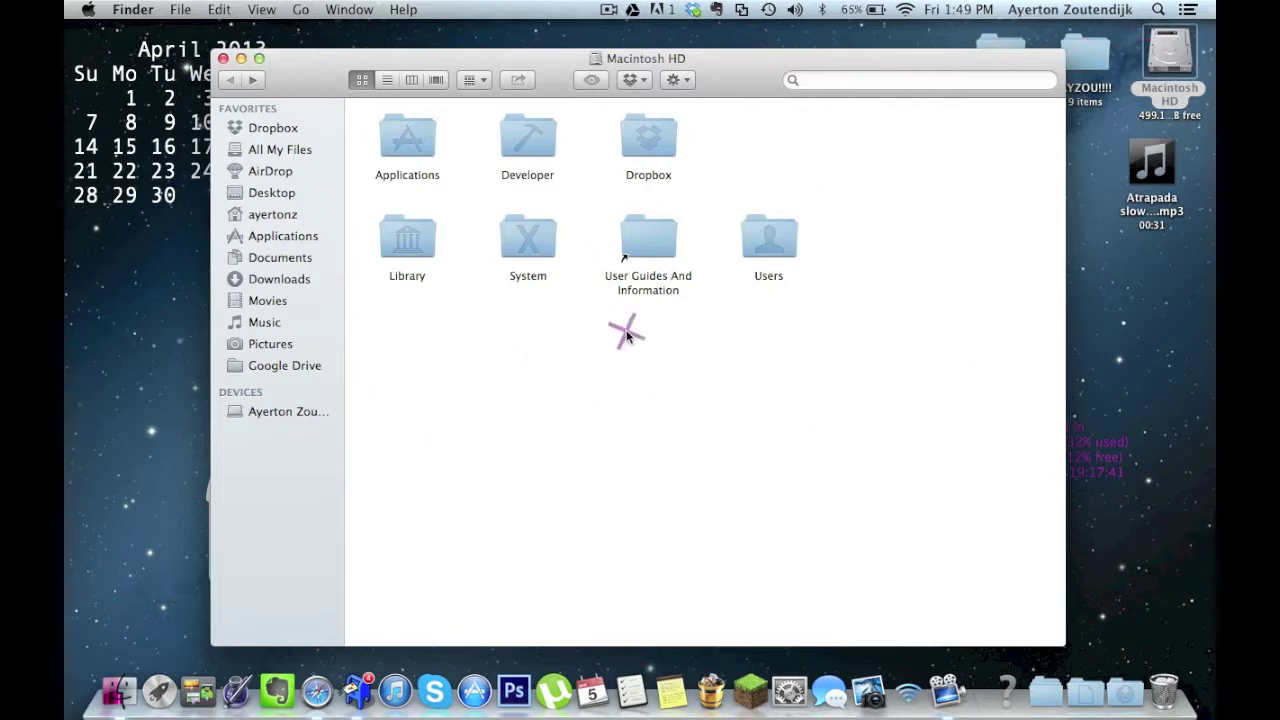
pyautogui.click(509, 250)
# Open System > Library > CoreServices and scroll to find Dock.app
pyautogui.doubleClick(509, 250)
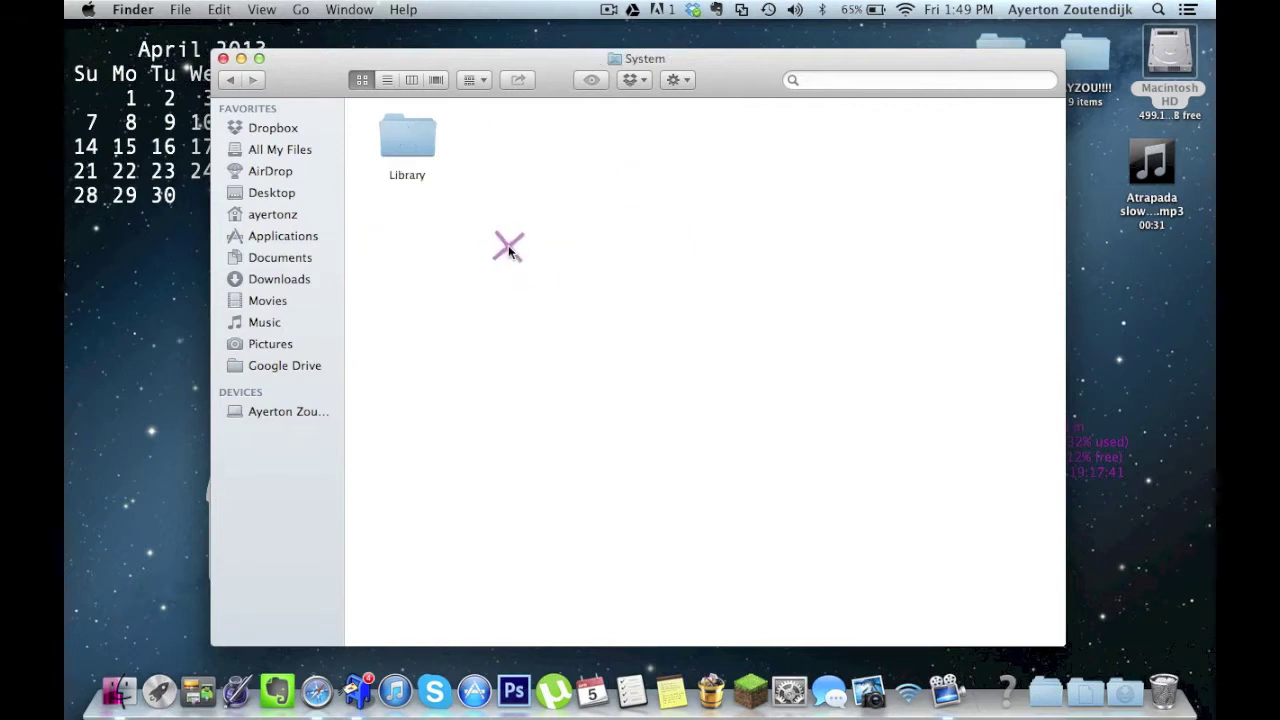
pyautogui.doubleClick(403, 142)
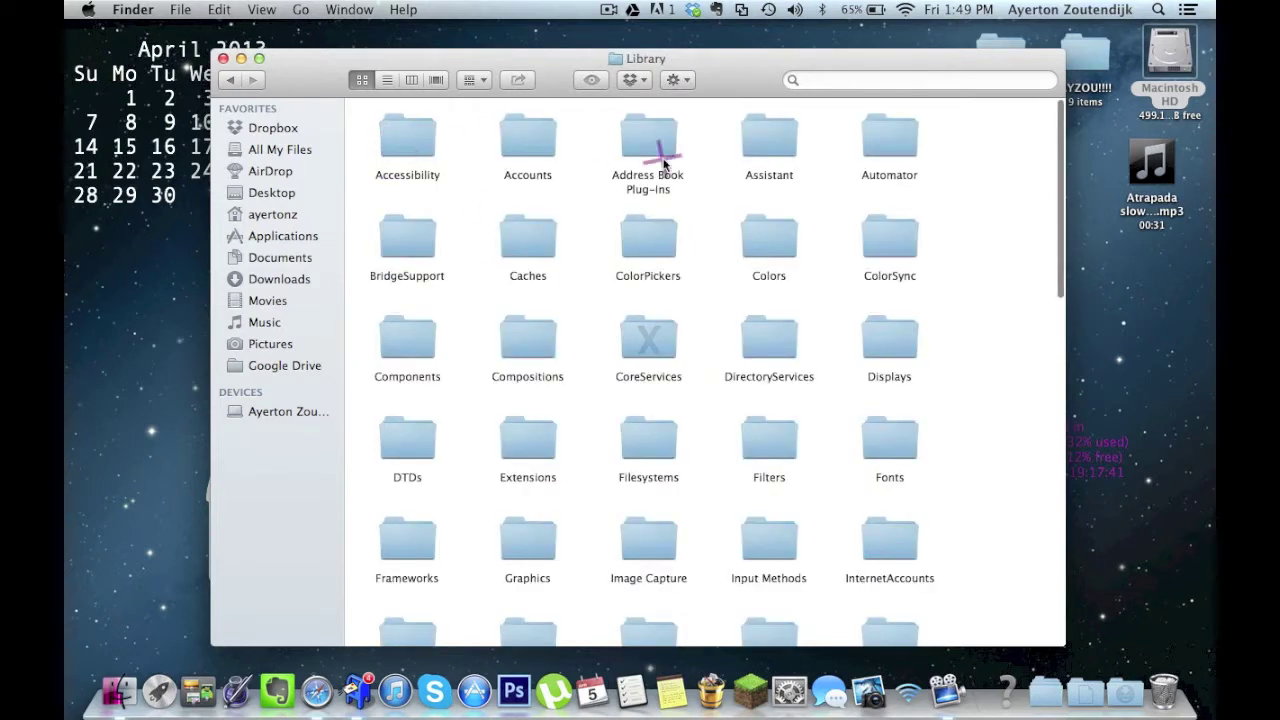
pyautogui.scroll(-2, 971, 268)
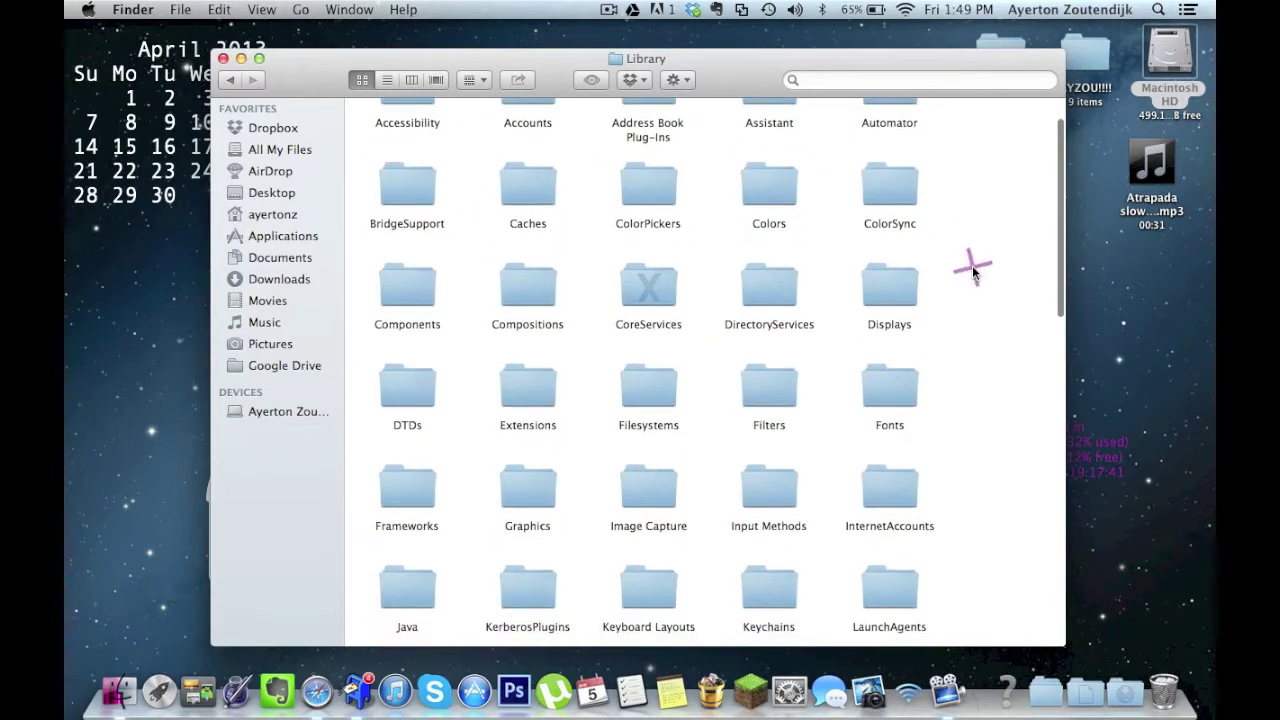
pyautogui.doubleClick(642, 296)
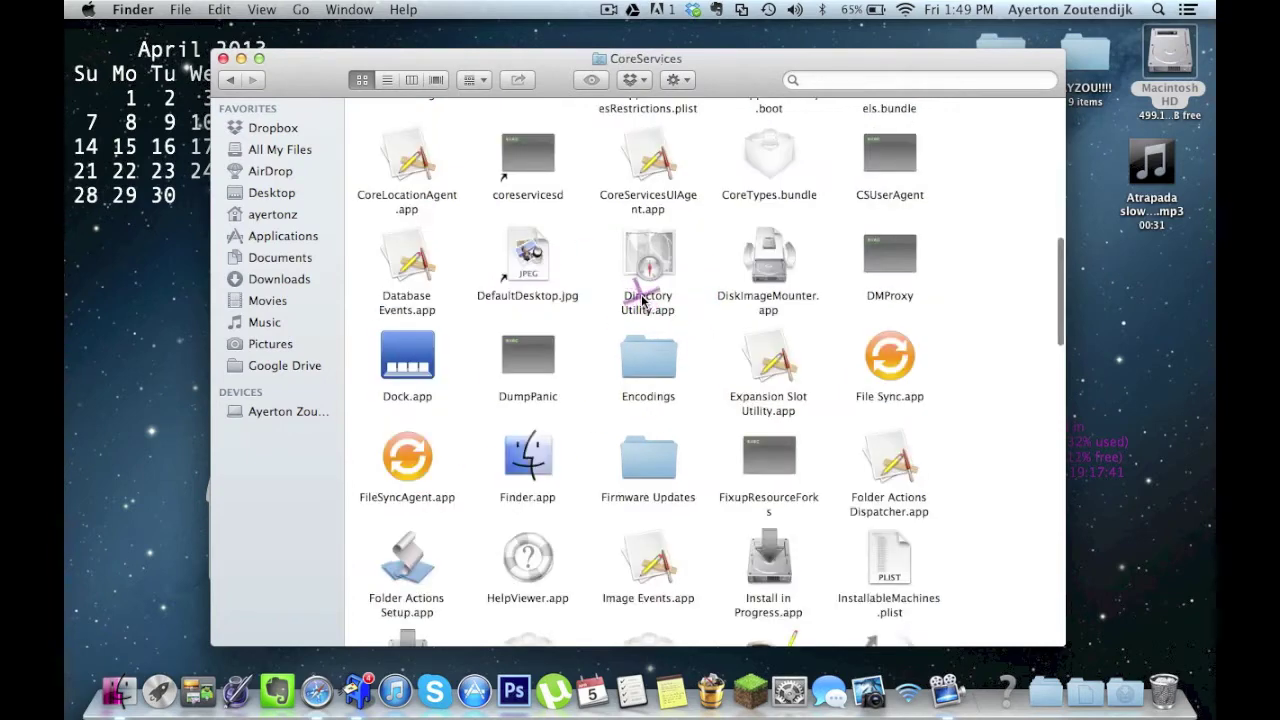
pyautogui.scroll(-5, 648, 476)
pyautogui.scroll(10, 648, 476)
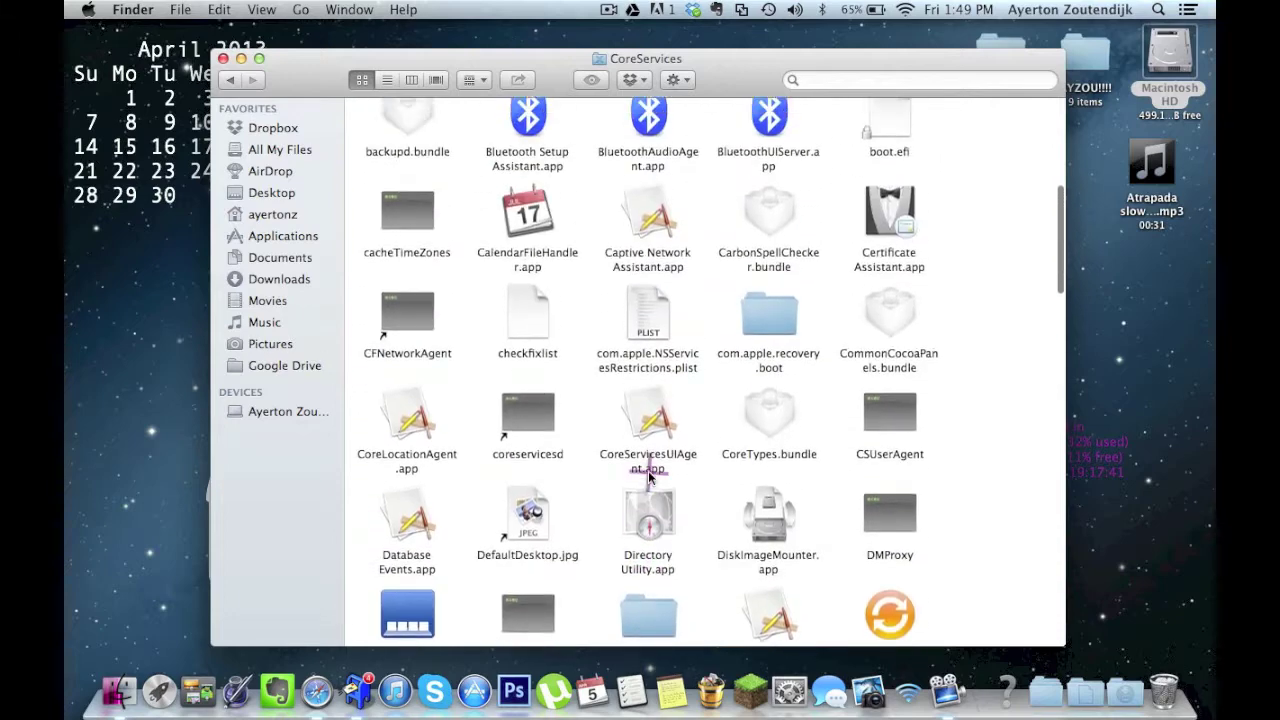
pyautogui.scroll(-3, 648, 476)
pyautogui.scroll(8, 648, 478)
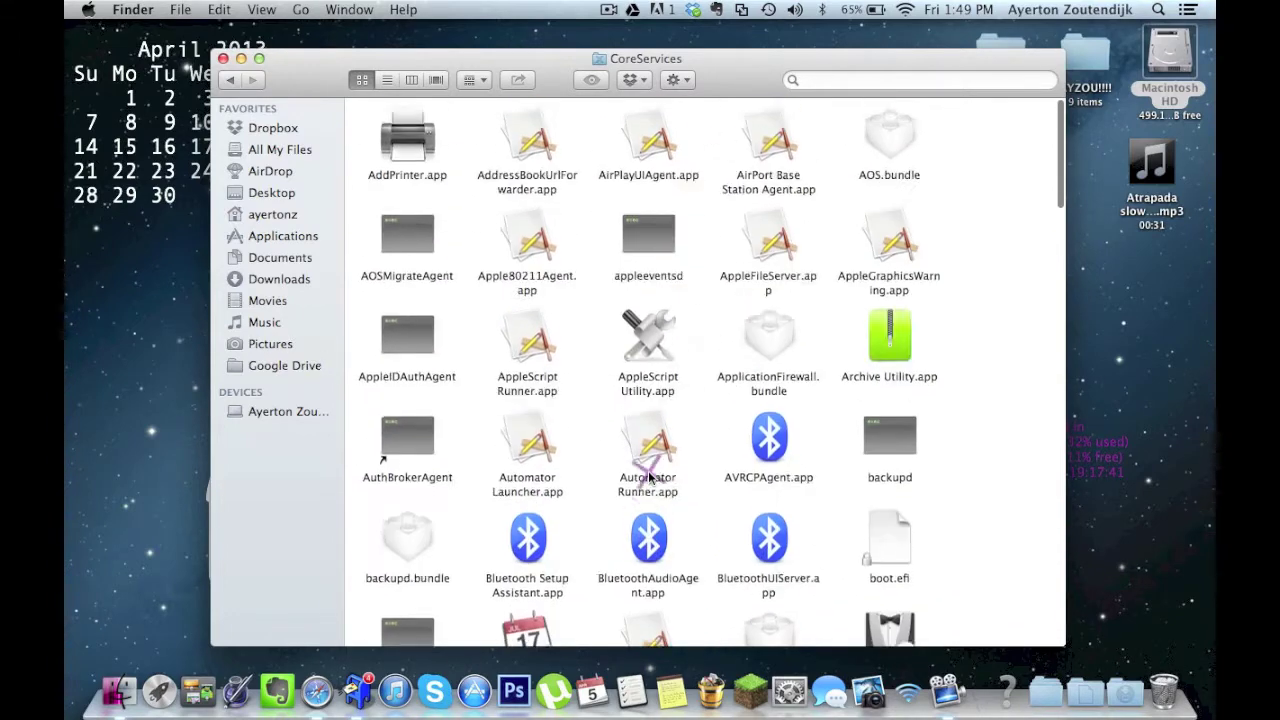
pyautogui.scroll(-6, 648, 476)
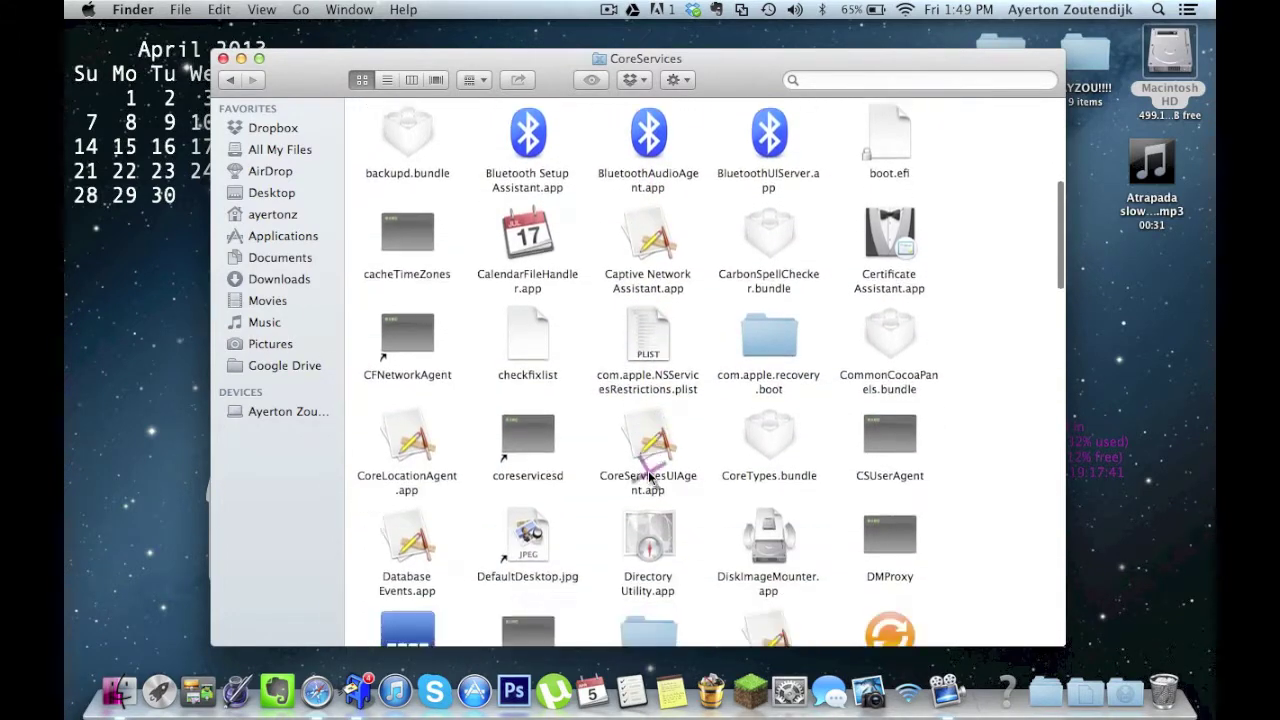
pyautogui.scroll(-3, 648, 476)
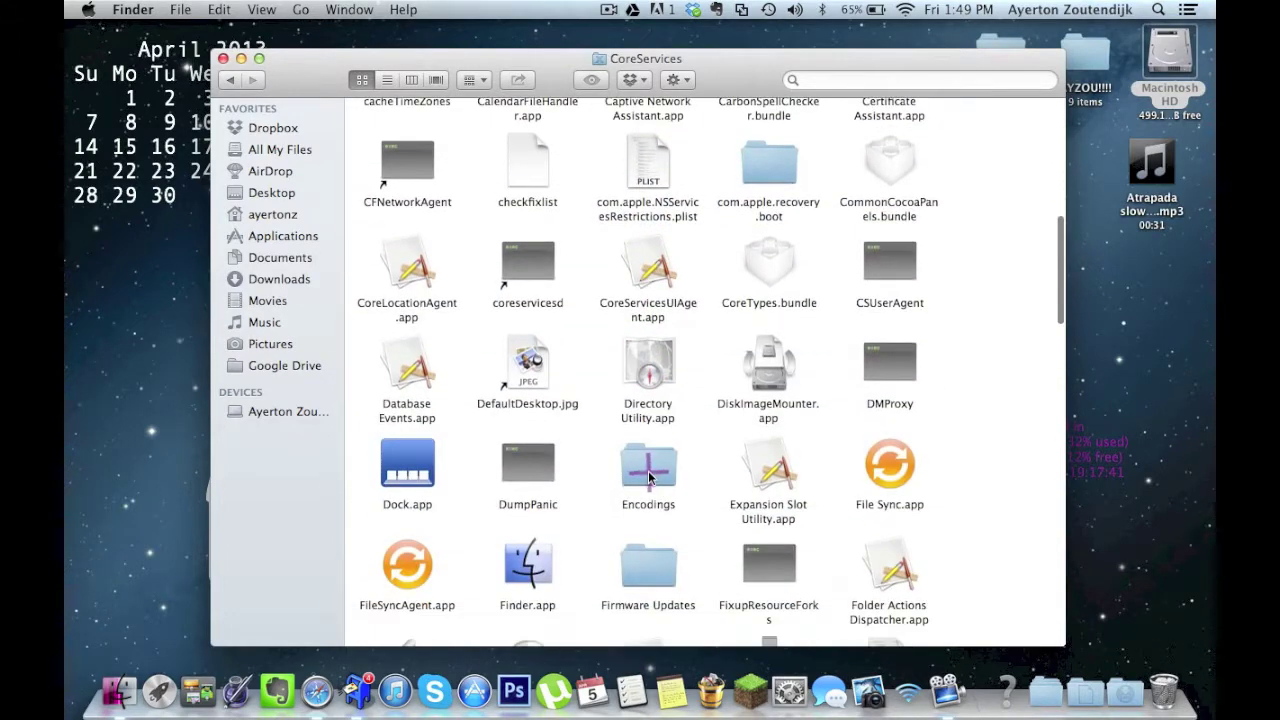
# Show Dock.app's package contents and open Contents > Resources
pyautogui.click(420, 460)
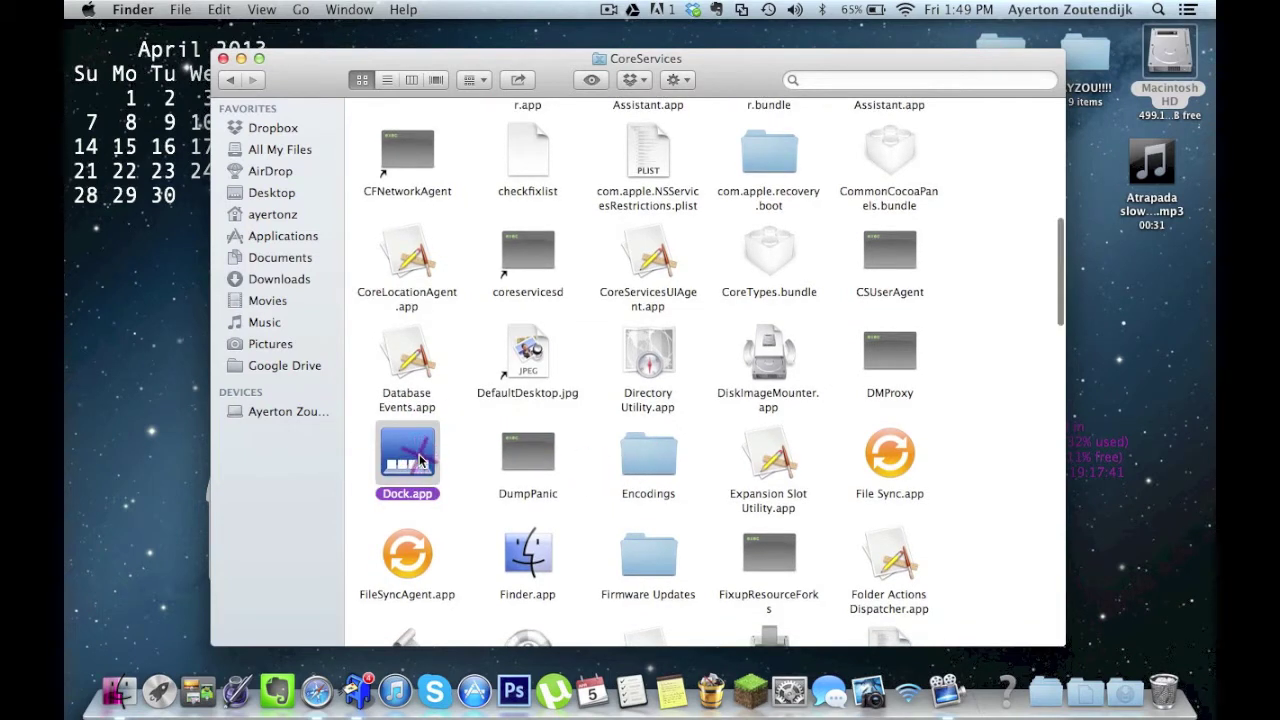
pyautogui.rightClick(420, 460)
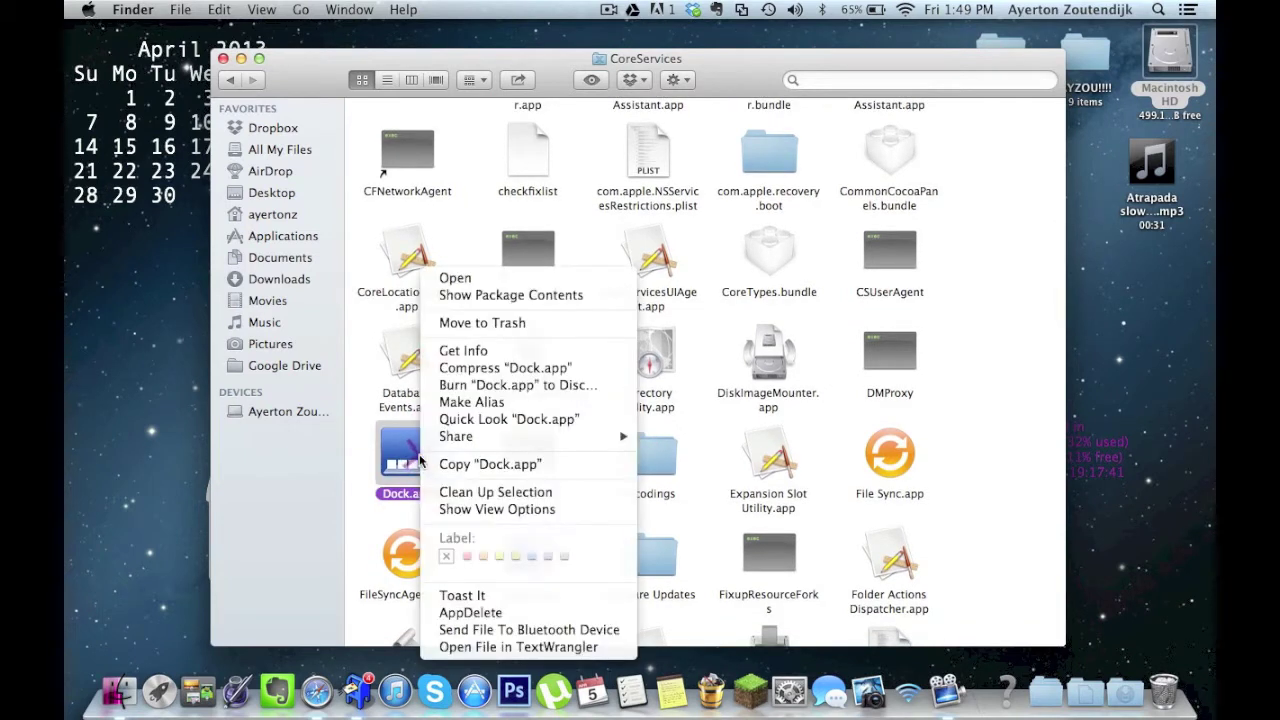
pyautogui.click(449, 296)
pyautogui.doubleClick(404, 140)
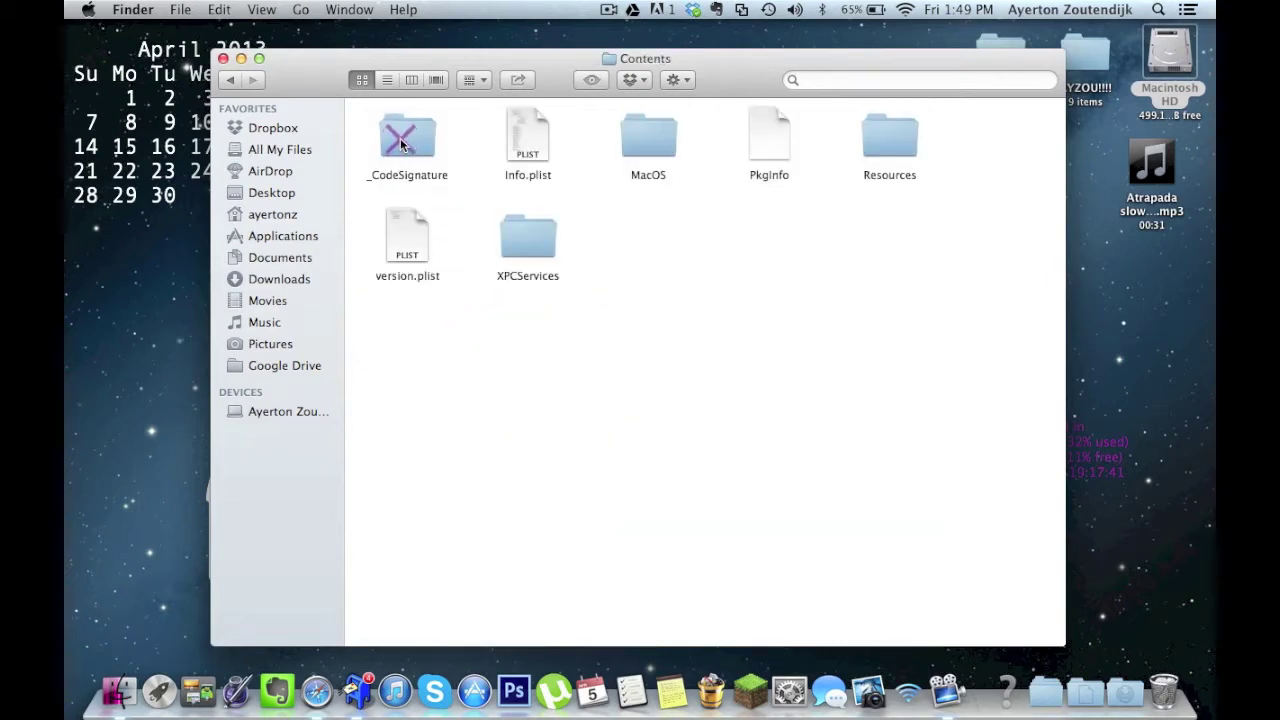
pyautogui.doubleClick(889, 140)
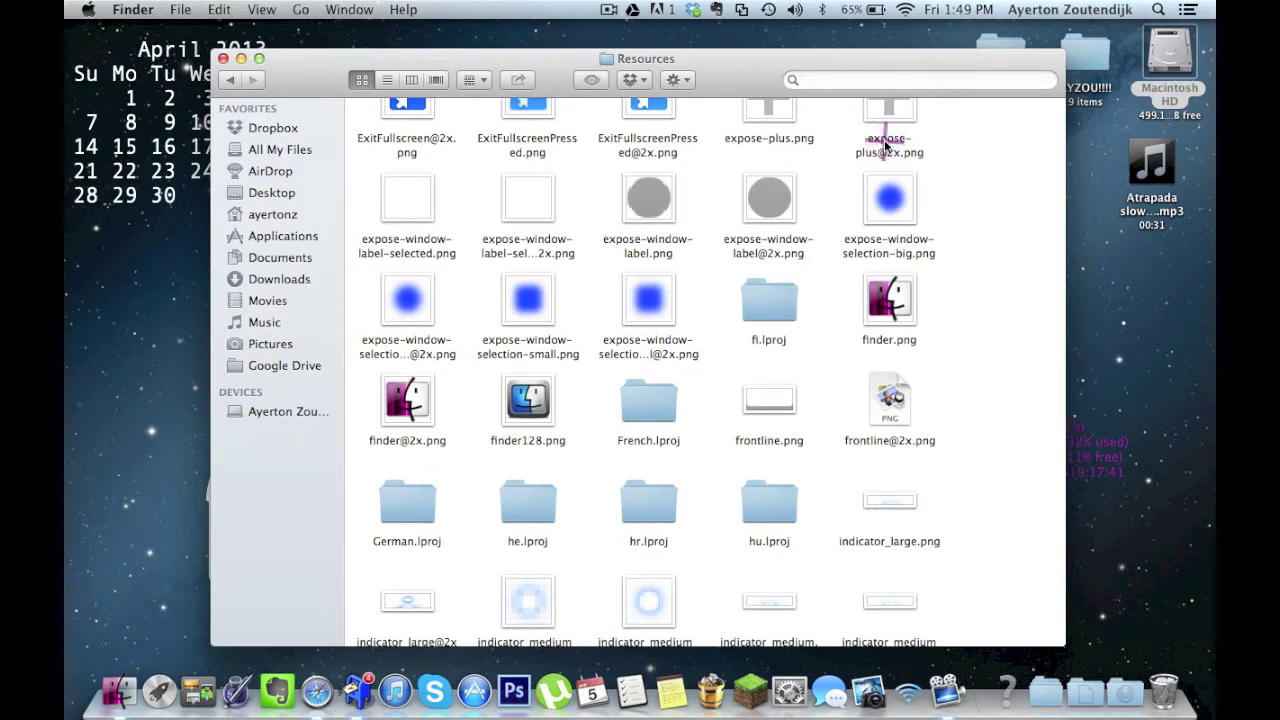
pyautogui.scroll(5, 885, 145)
pyautogui.scroll(-5, 885, 145)
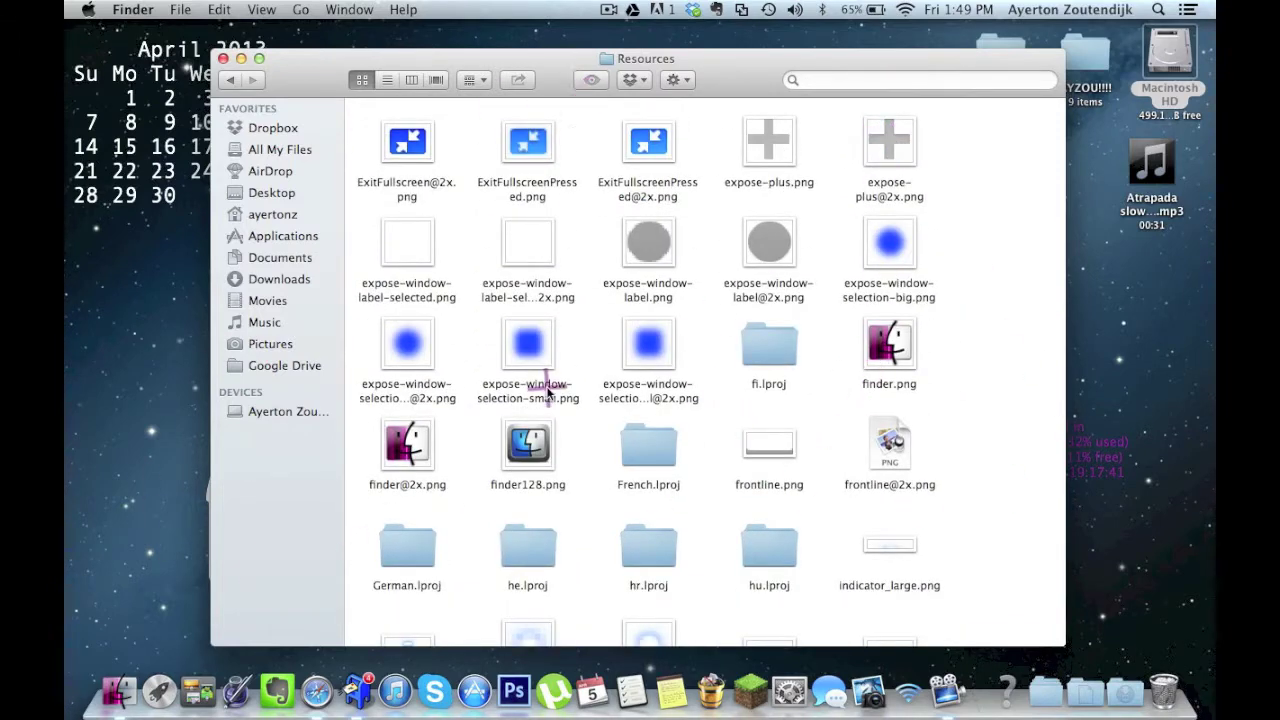
pyautogui.scroll(10, 545, 388)
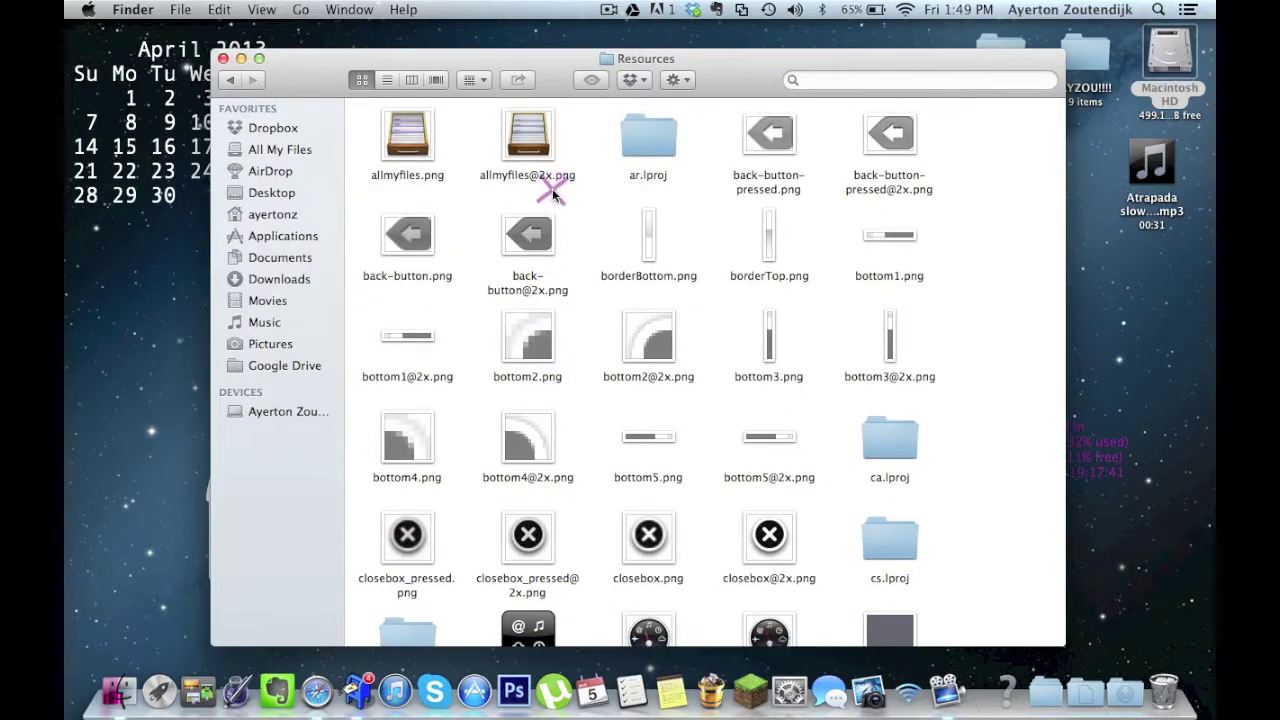
pyautogui.scroll(-5, 552, 188)
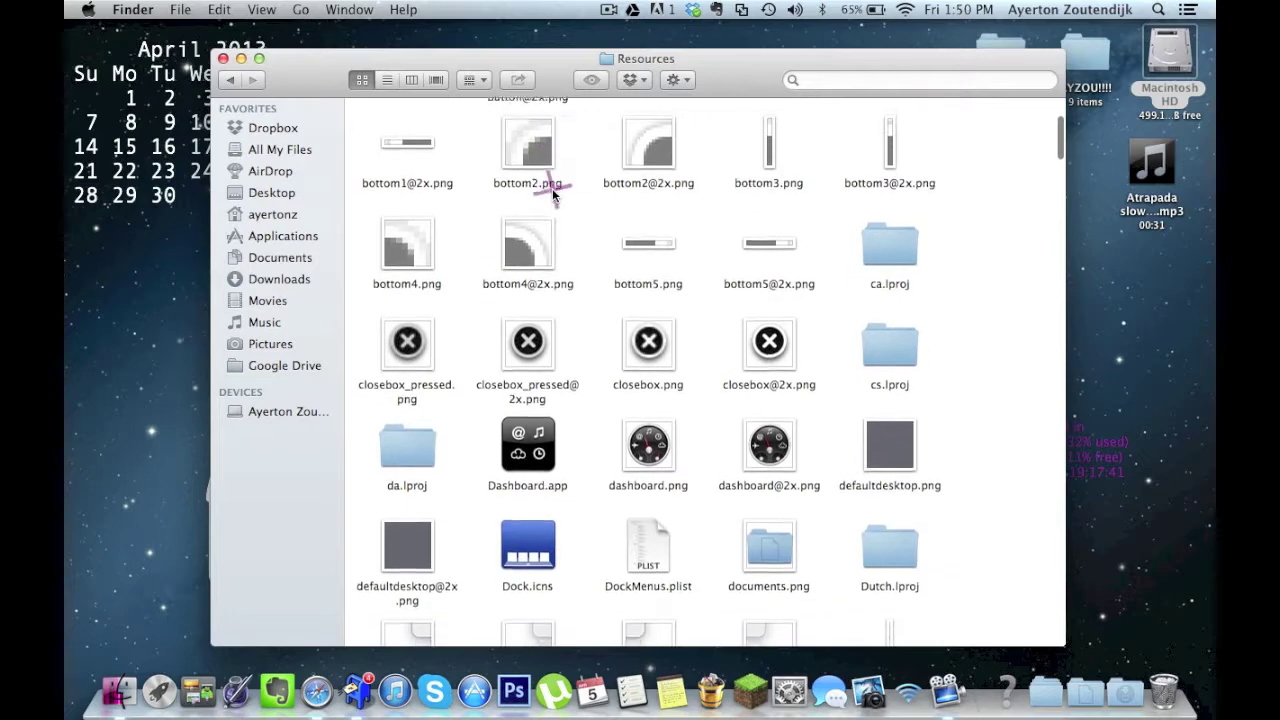
pyautogui.scroll(-15, 553, 193)
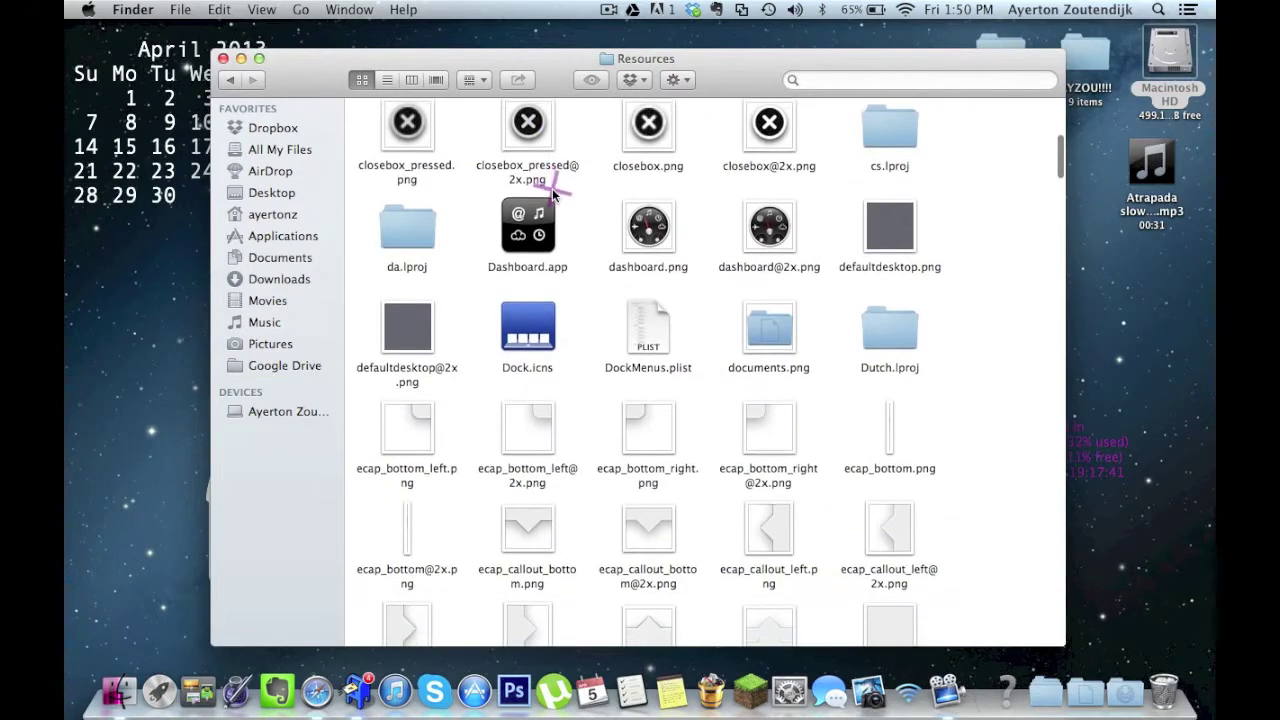
pyautogui.scroll(-15, 553, 193)
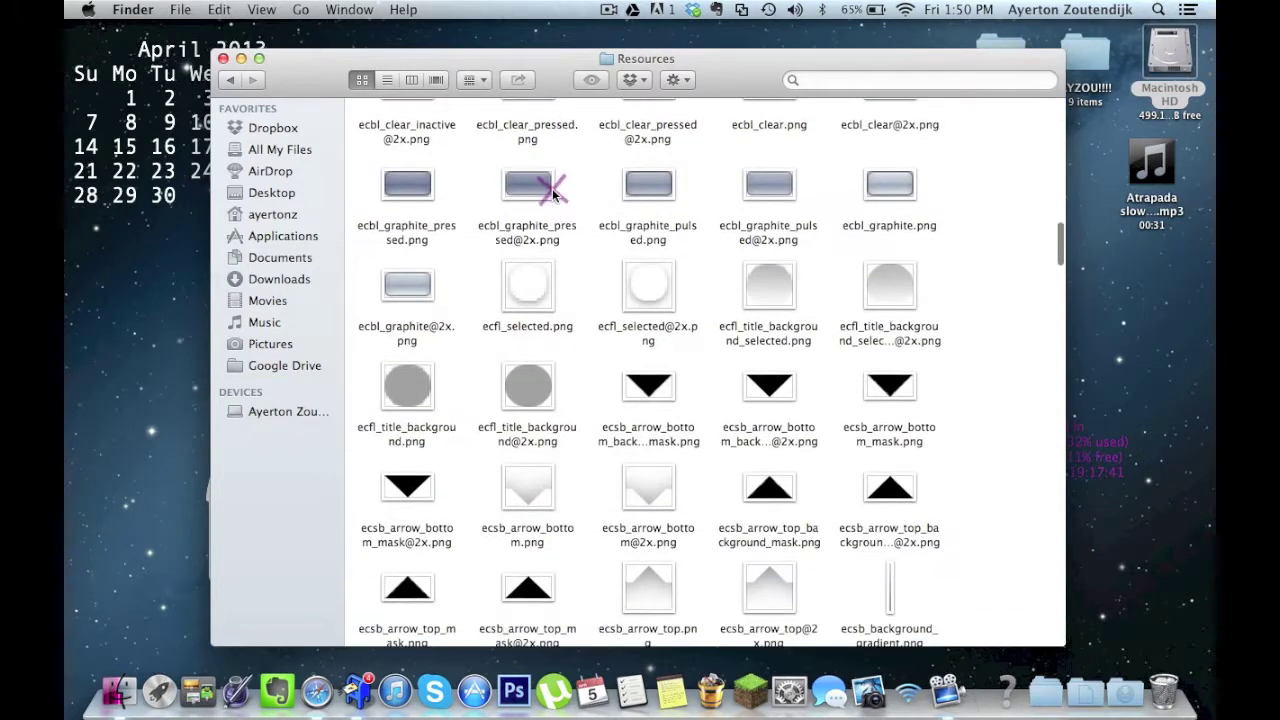
pyautogui.scroll(-2, 552, 193)
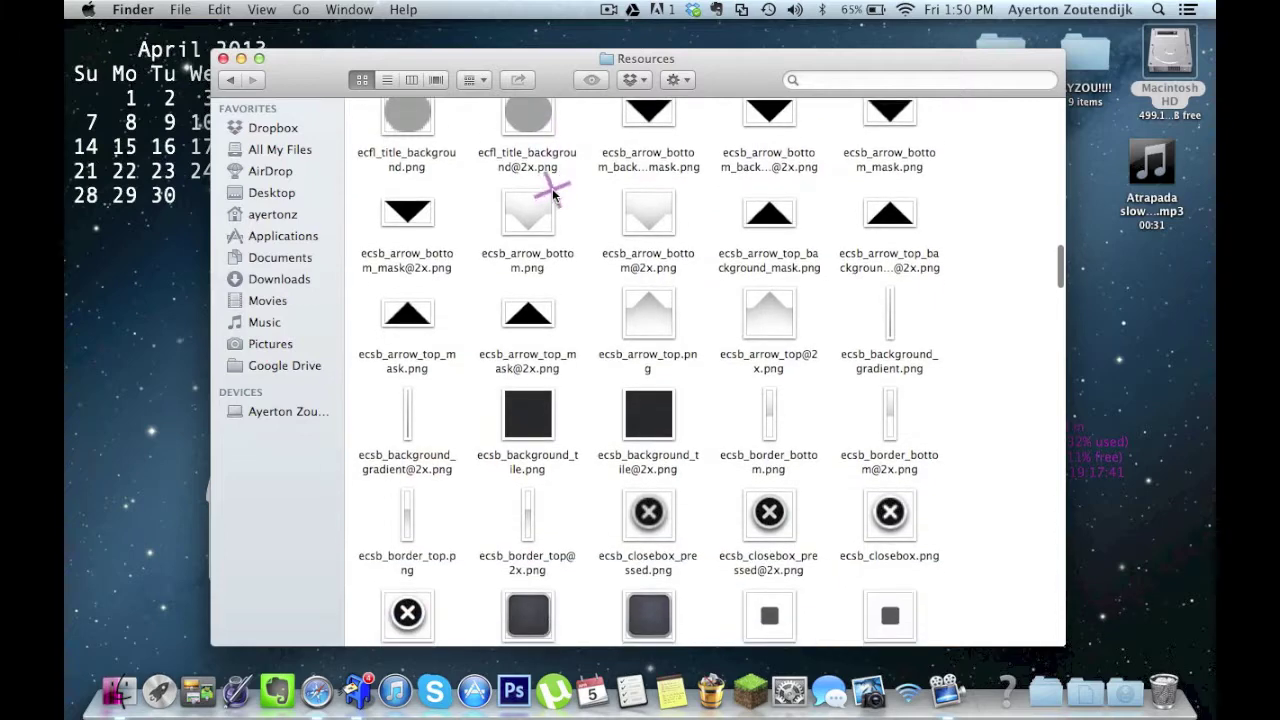
pyautogui.scroll(-3, 553, 193)
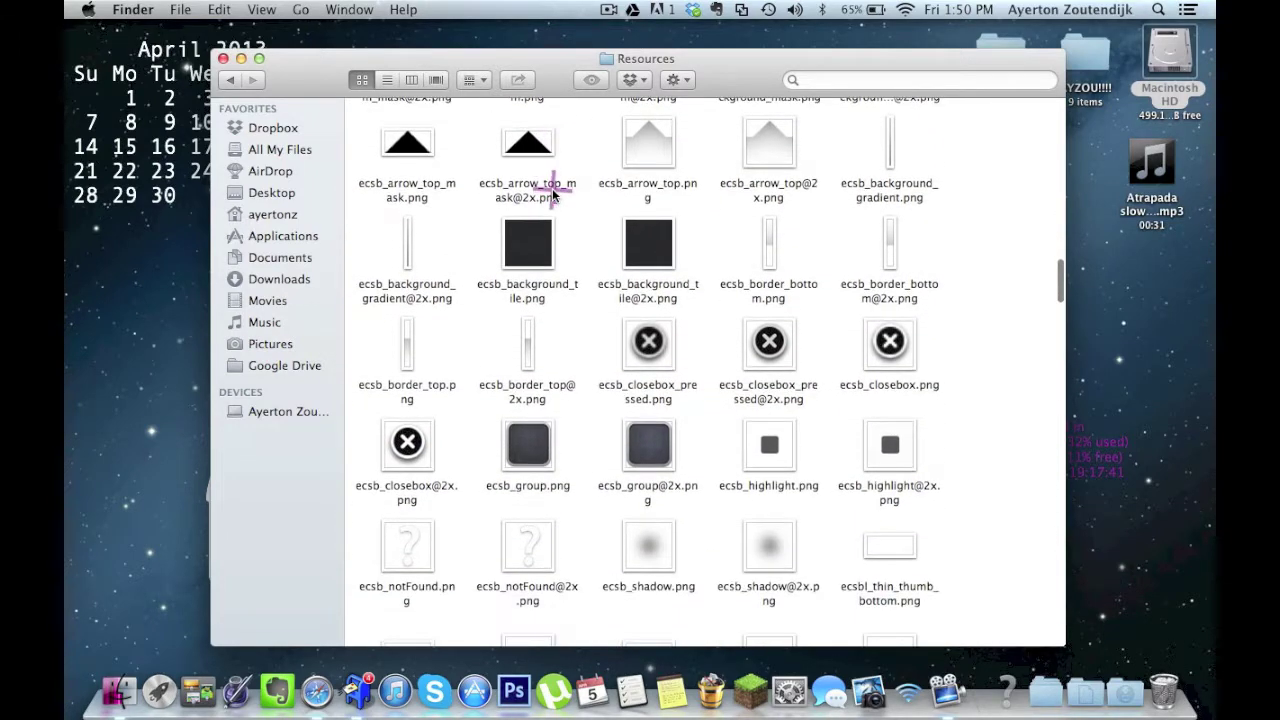
pyautogui.scroll(-10, 552, 193)
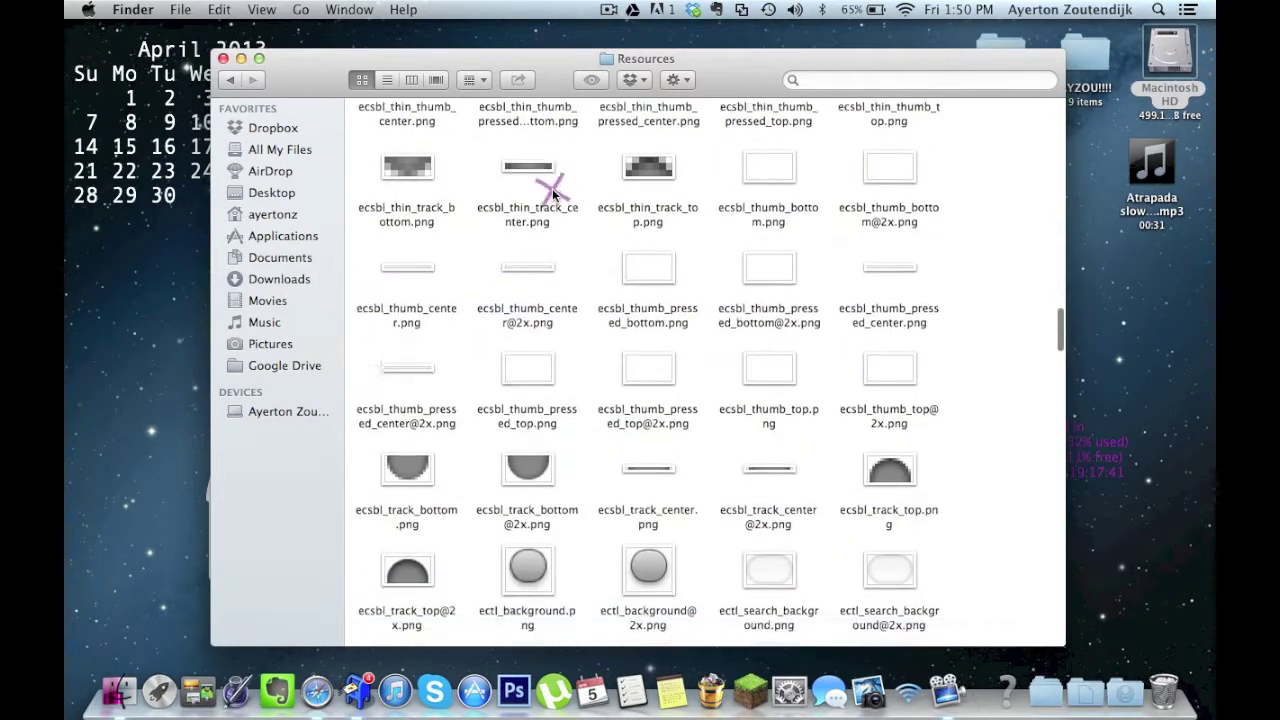
pyautogui.scroll(-15, 552, 193)
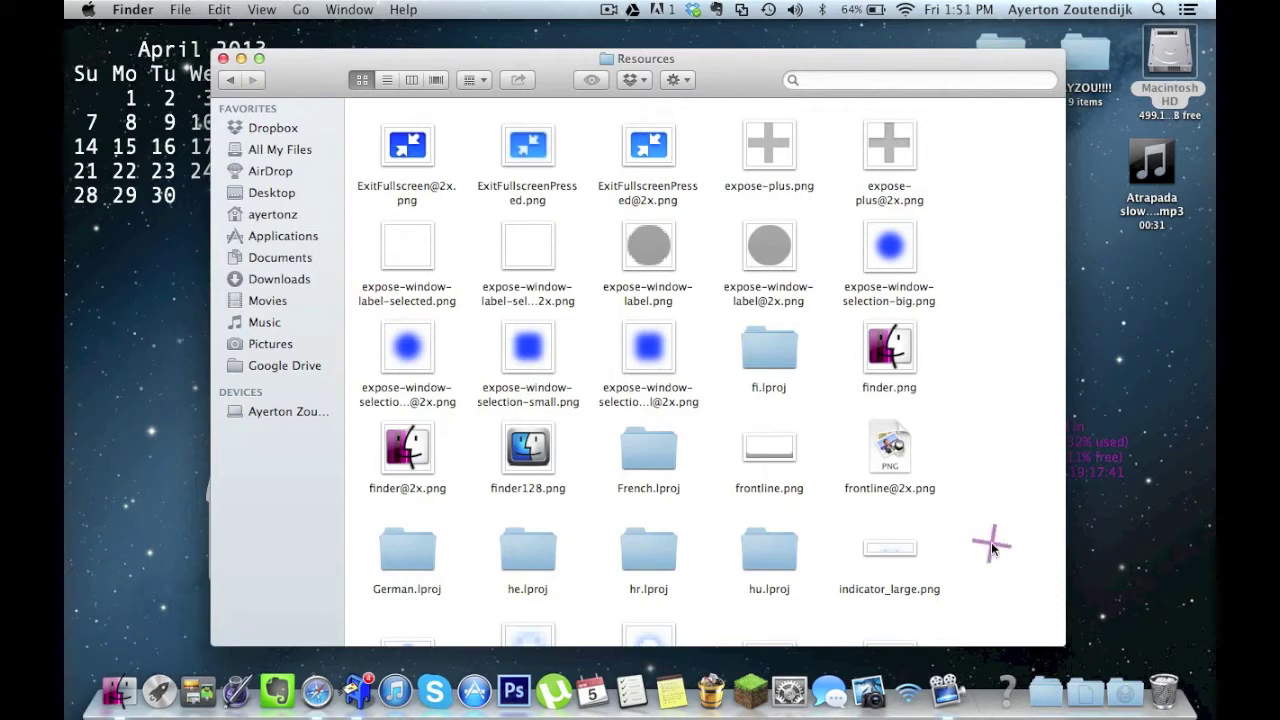
pyautogui.hotkey('ctrl', 'Right')
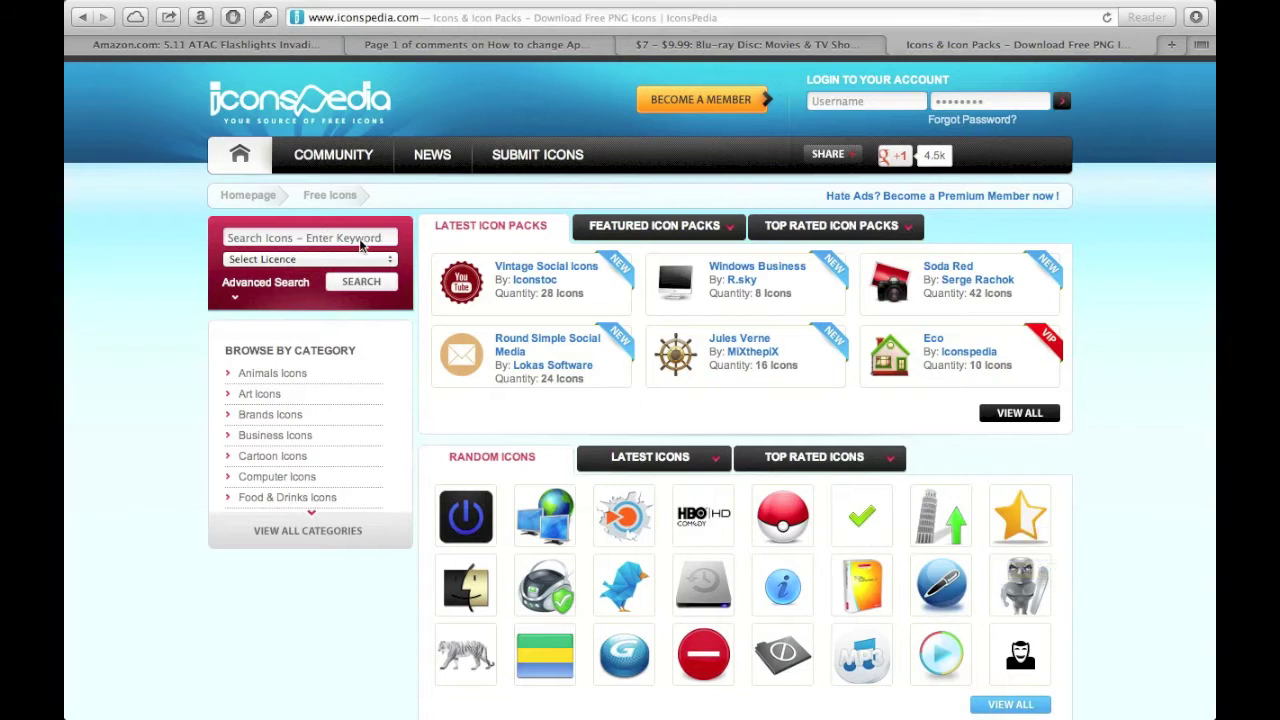
# Search IconsPedia for finder icons and scroll through the results
pyautogui.click(307, 236)
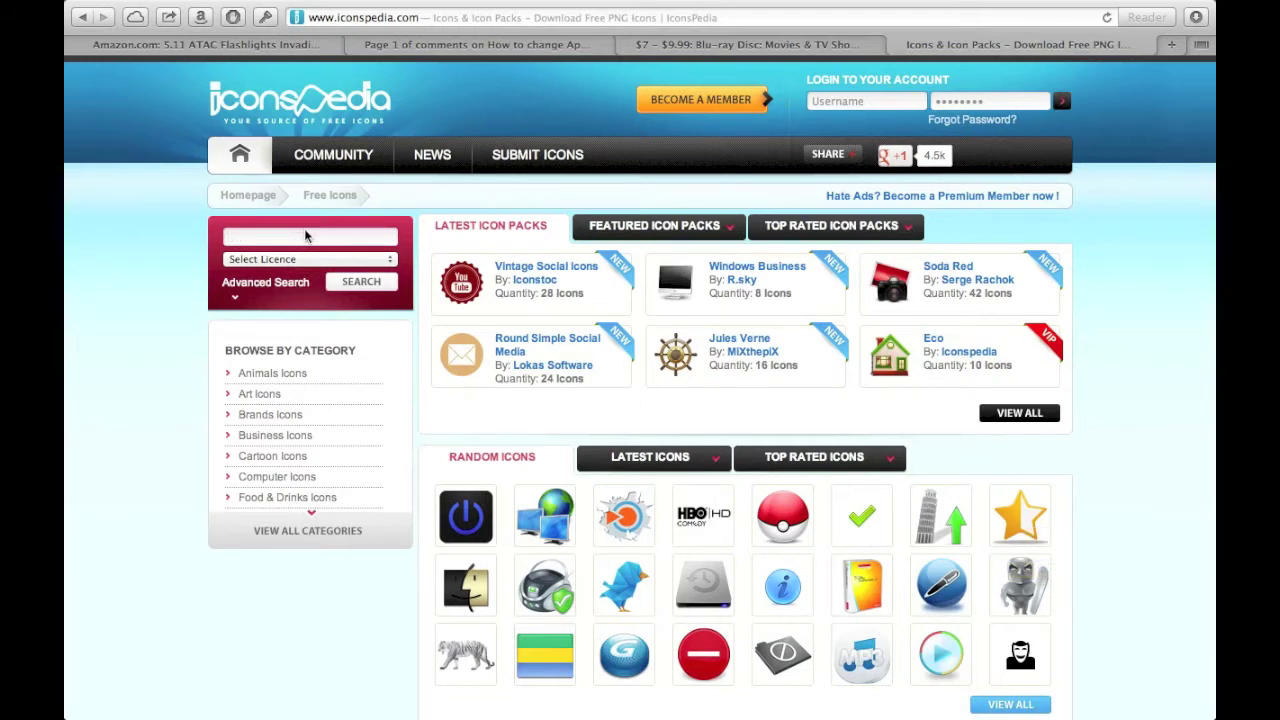
pyautogui.press('Return')
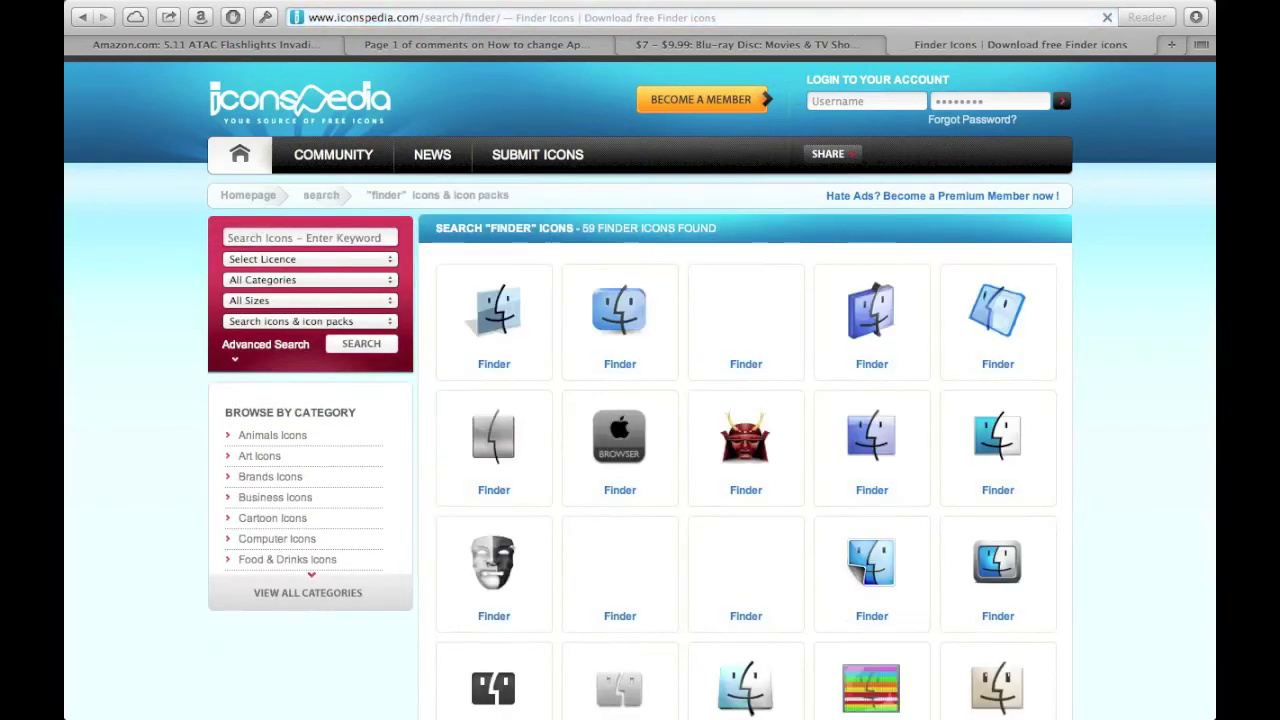
pyautogui.scroll(-4, 664, 544)
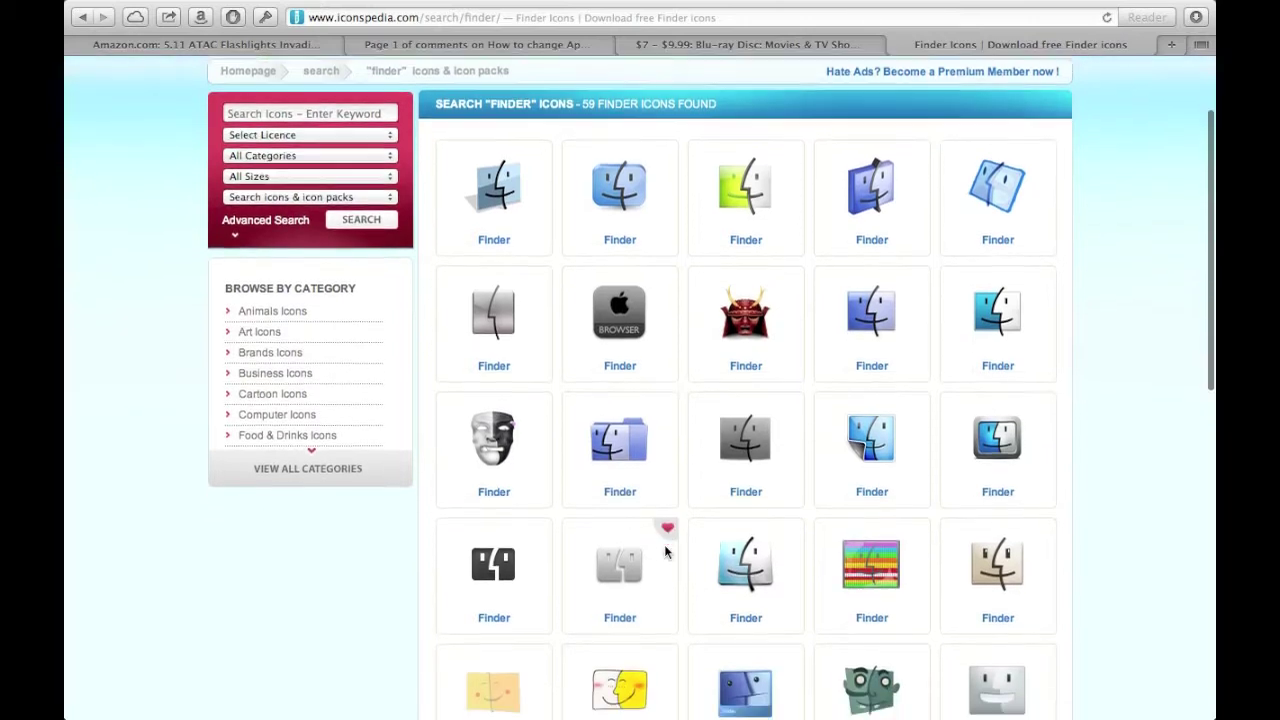
pyautogui.scroll(-8, 664, 544)
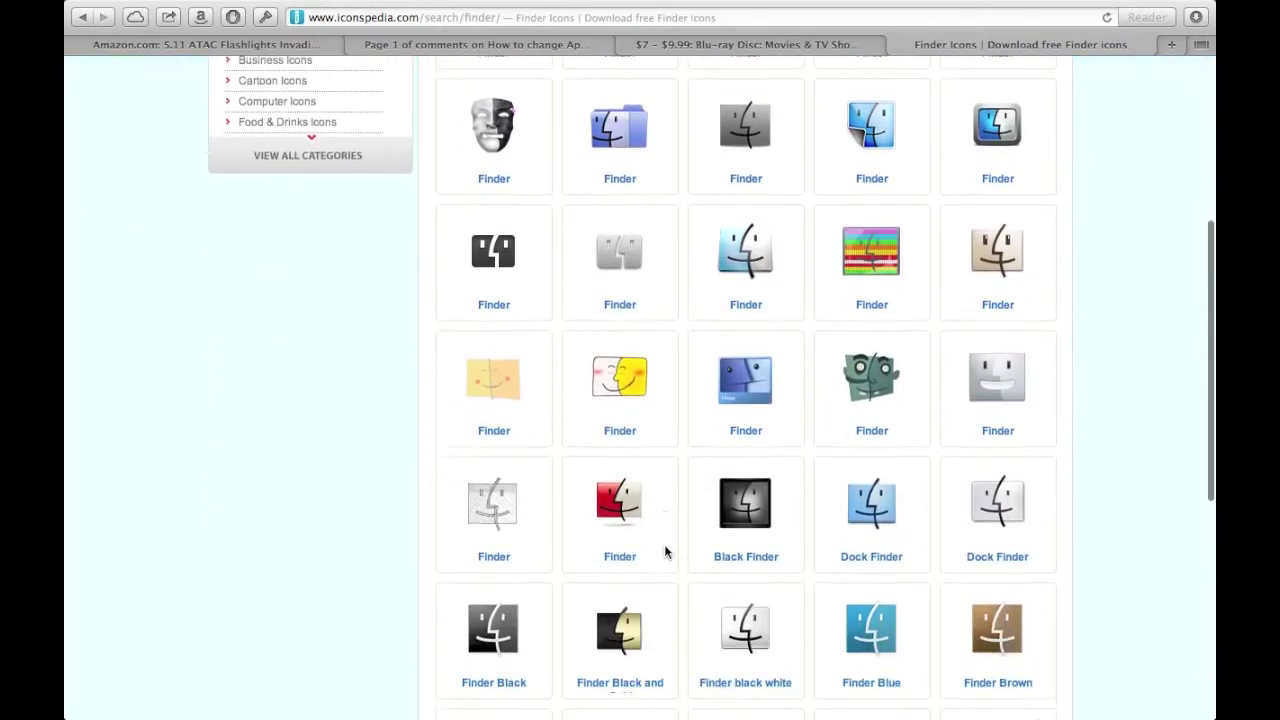
pyautogui.scroll(-2, 664, 546)
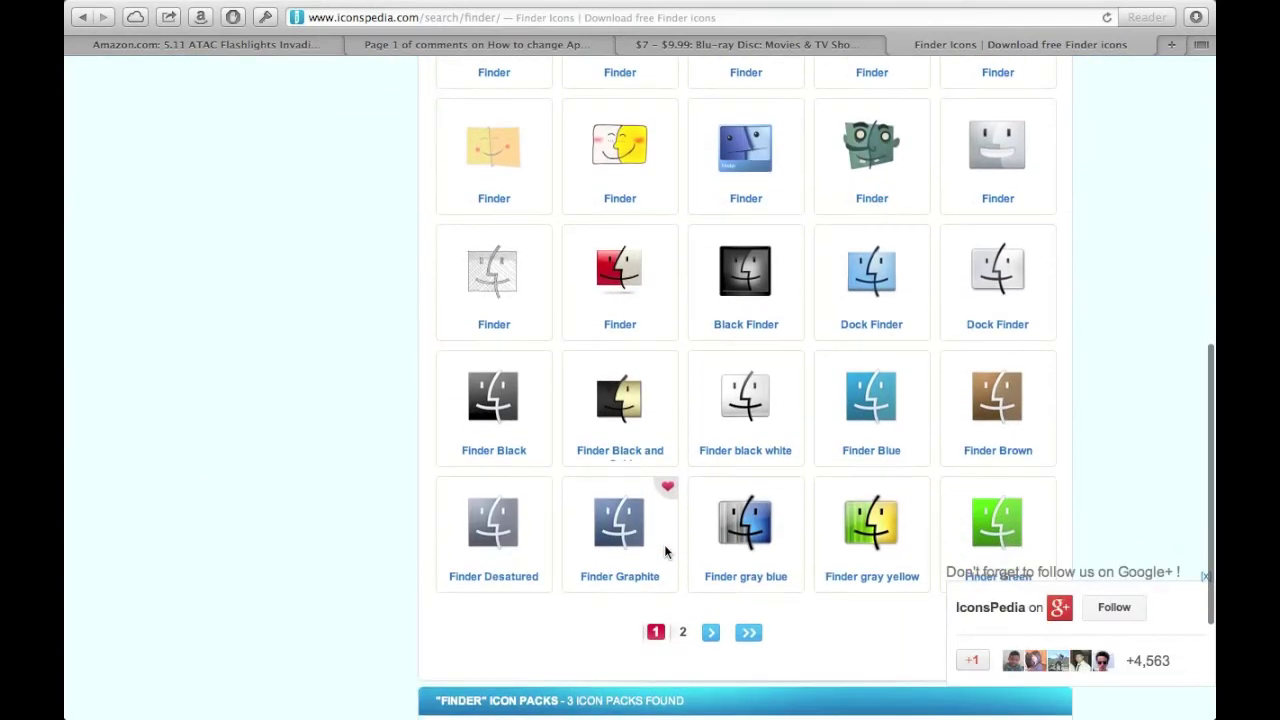
pyautogui.scroll(-1, 665, 546)
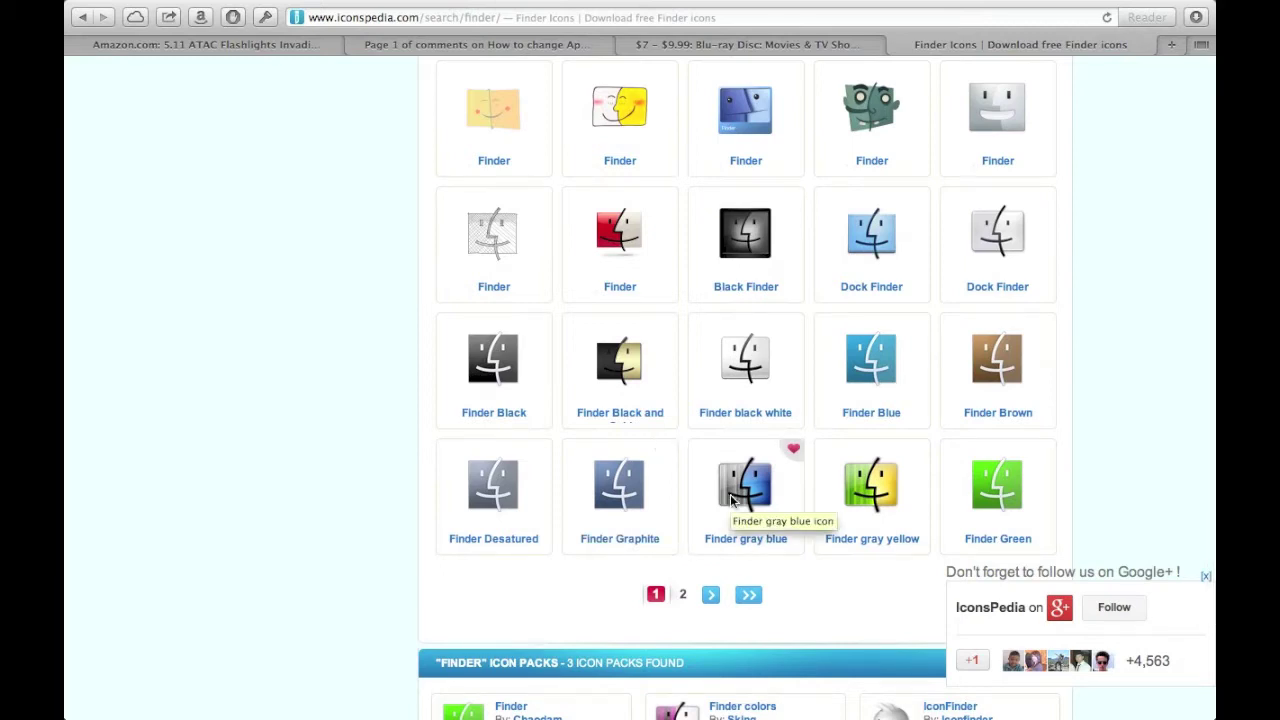
# Open the 'Finder gray blue' icon page and download its 128×128 PNG
pyautogui.click(741, 486)
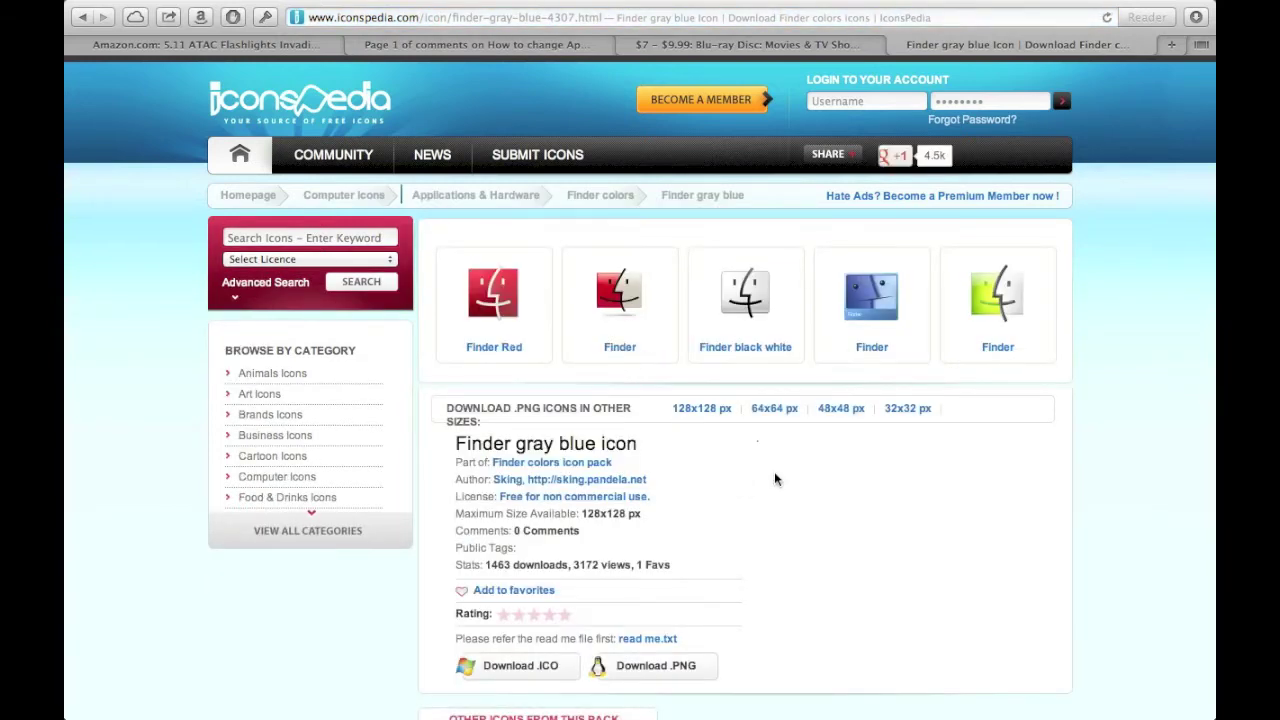
pyautogui.scroll(-3, 774, 479)
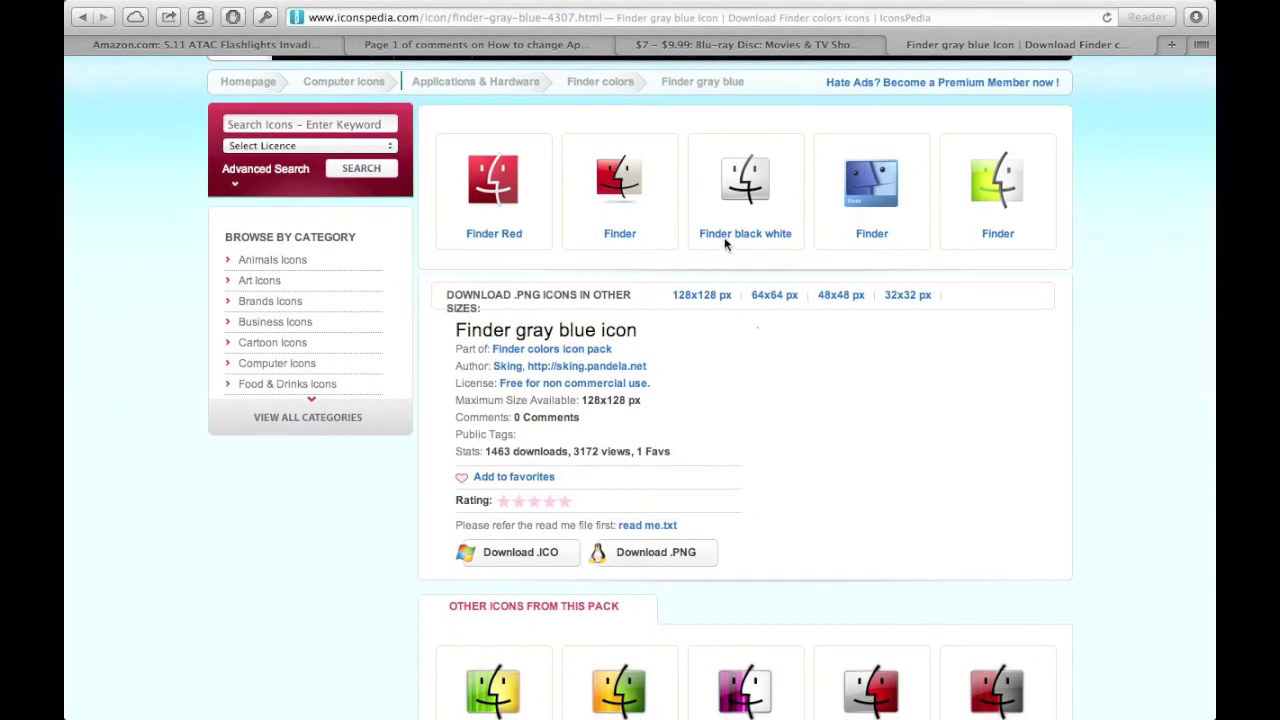
pyautogui.moveTo(690, 301)
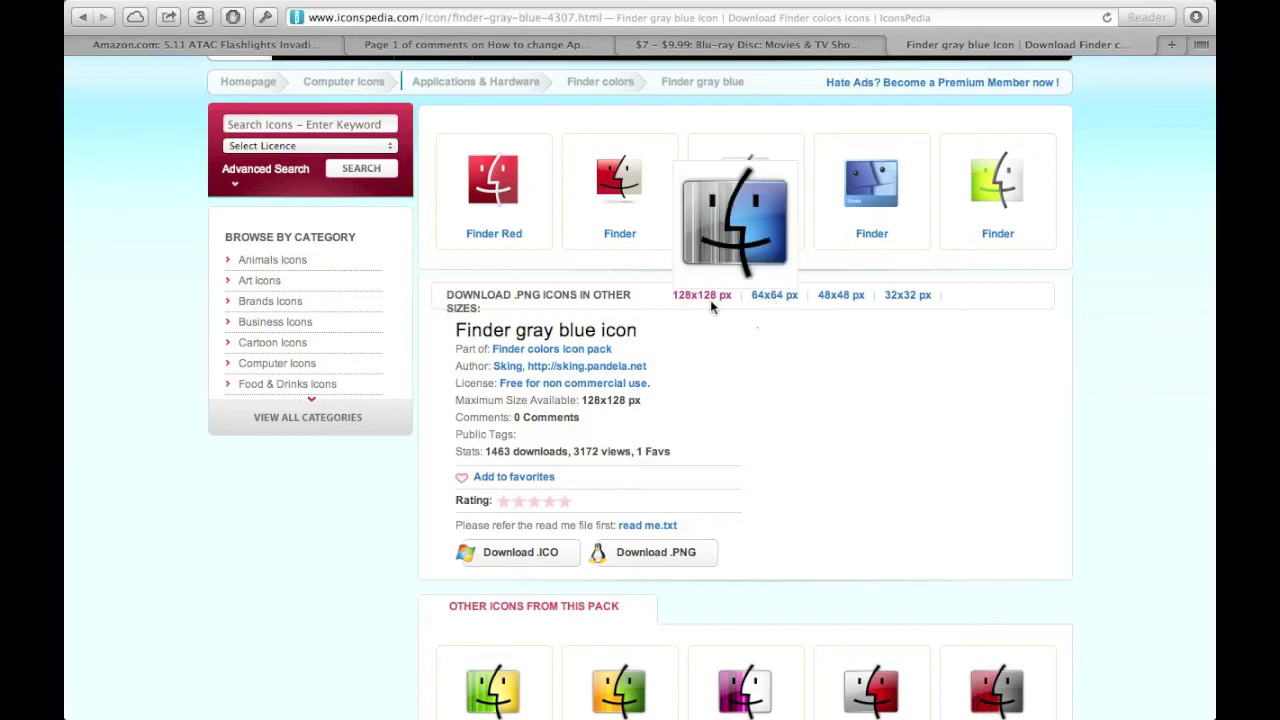
pyautogui.click(703, 297)
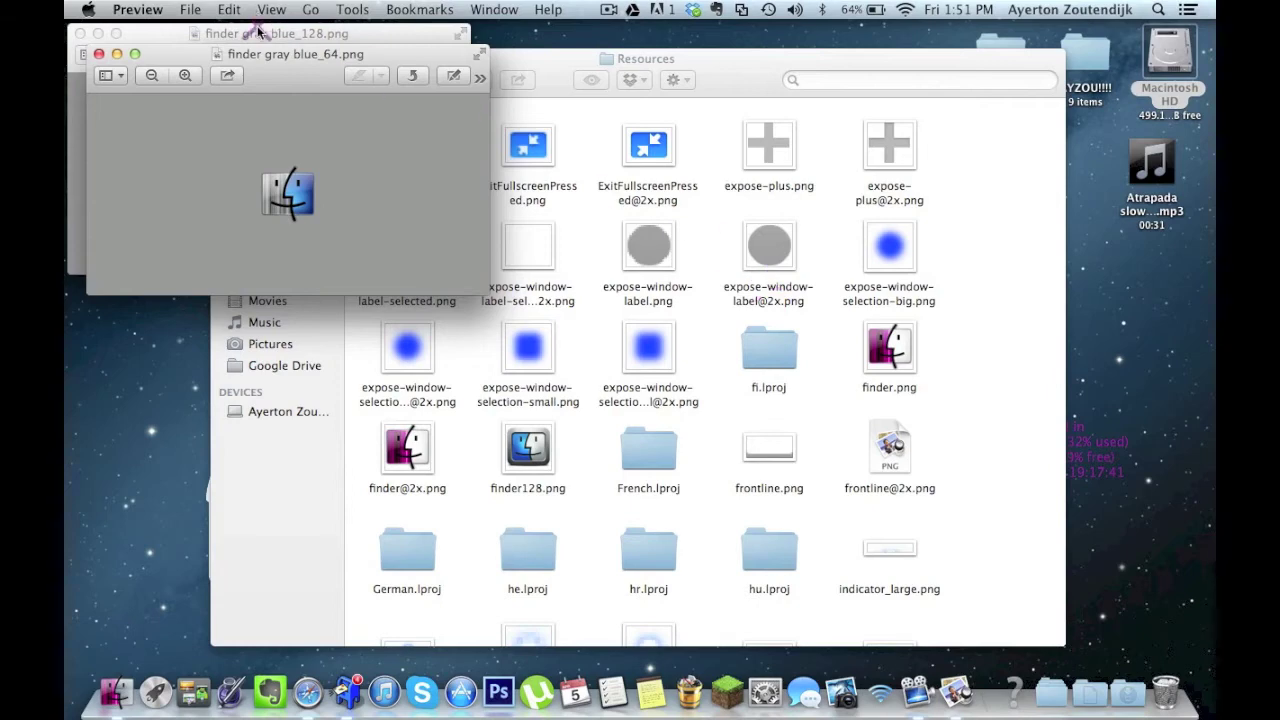
# Drag the 64×64 and 128×128 finder gray blue PNGs from Downloads onto the desktop
pyautogui.moveTo(268, 72); pyautogui.dragTo(421, 94)
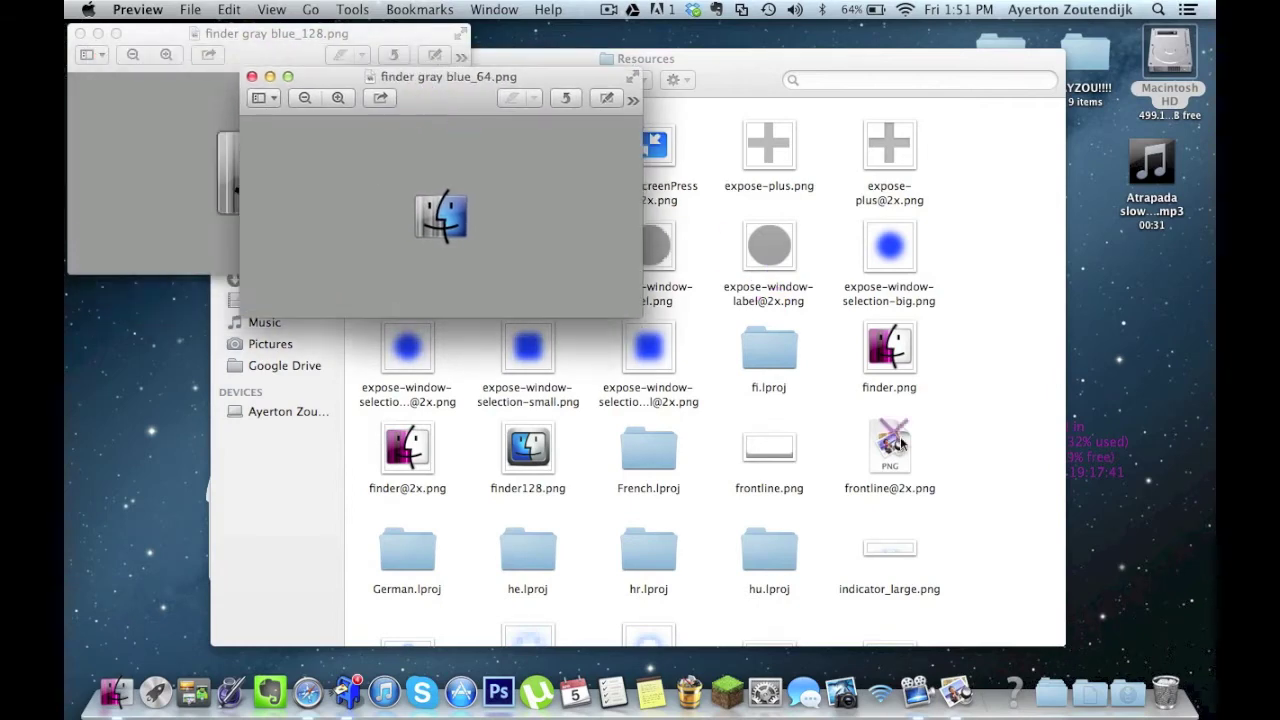
pyautogui.click(1140, 693)
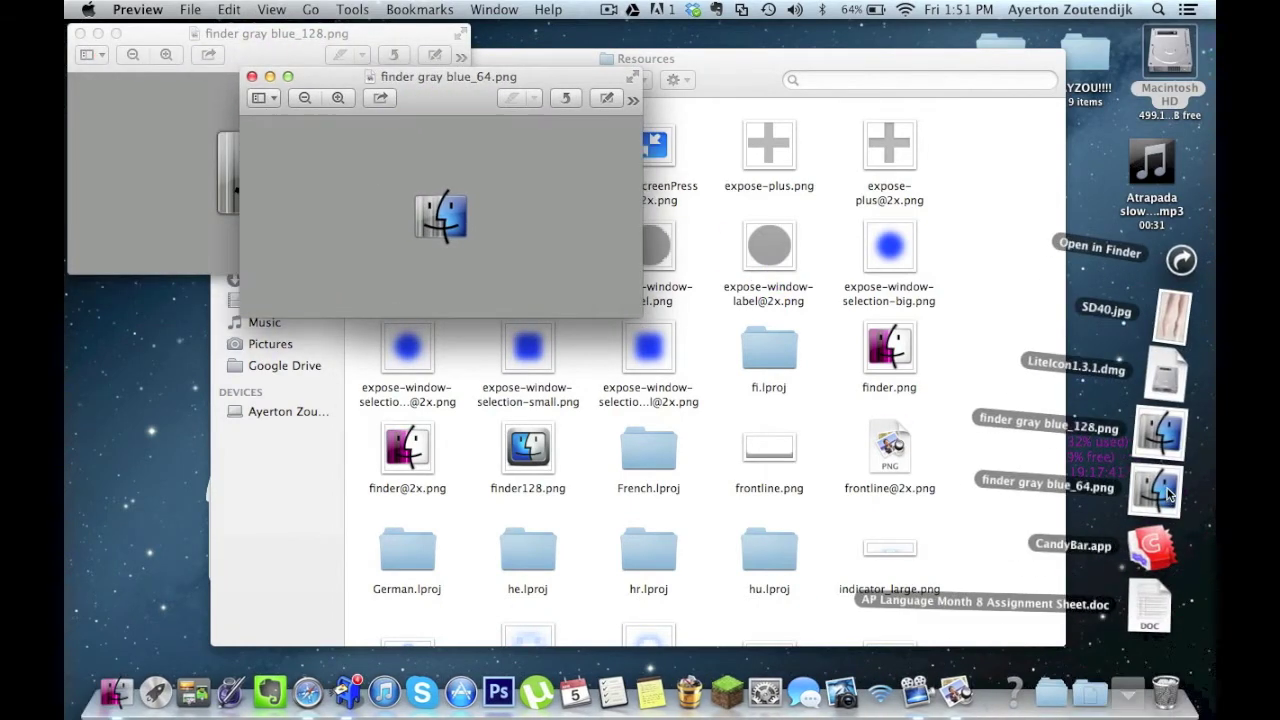
pyautogui.moveTo(1167, 493); pyautogui.dragTo(1138, 285)
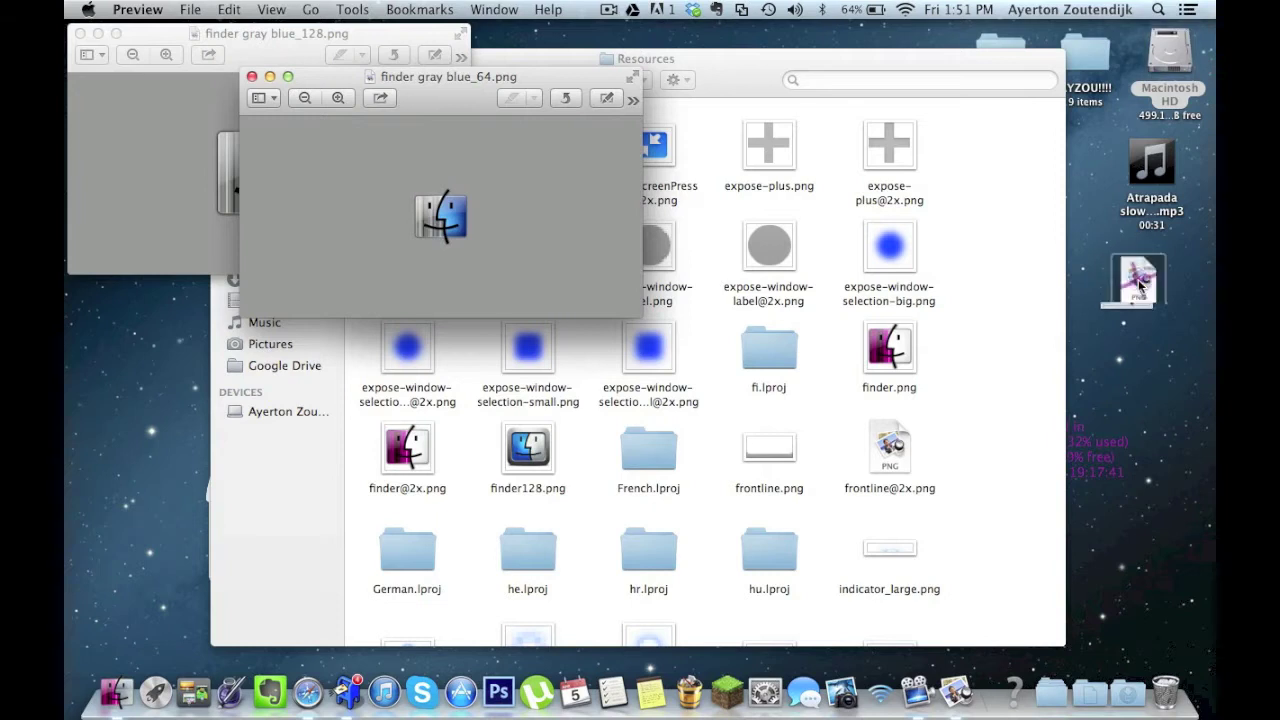
pyautogui.click(1118, 678)
pyautogui.moveTo(1150, 488); pyautogui.dragTo(1141, 446)
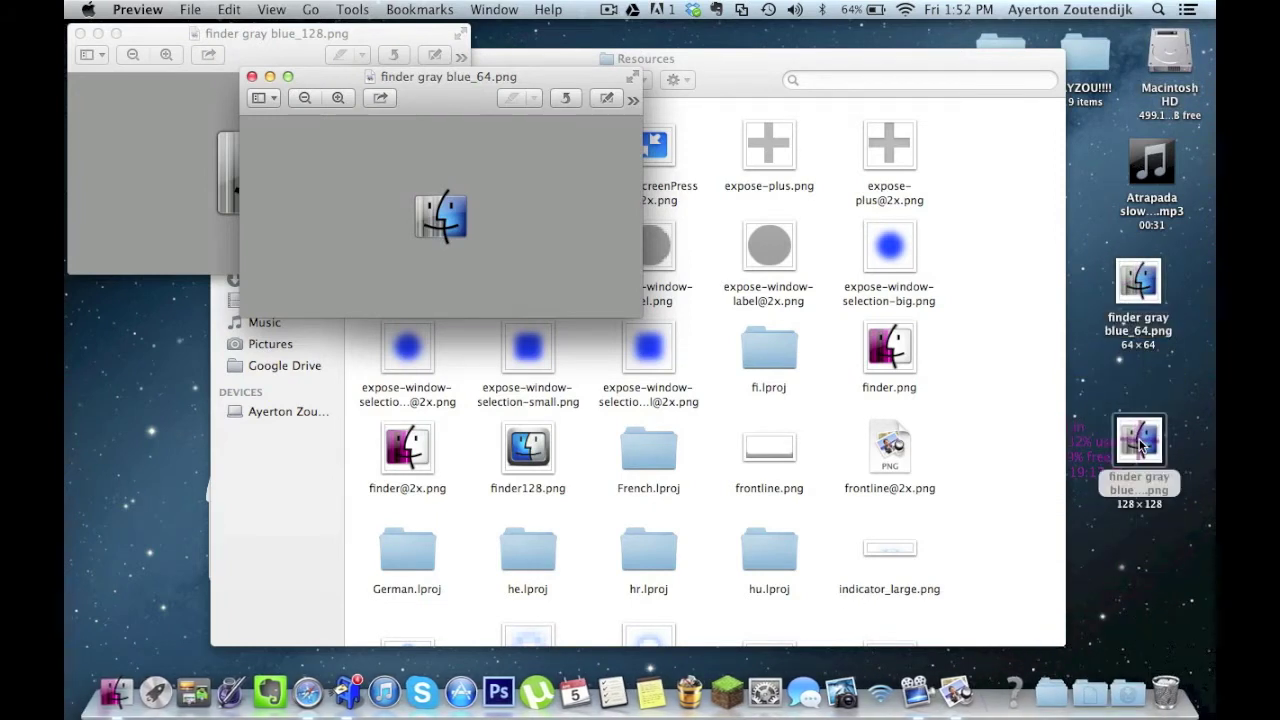
pyautogui.doubleClick(1132, 490)
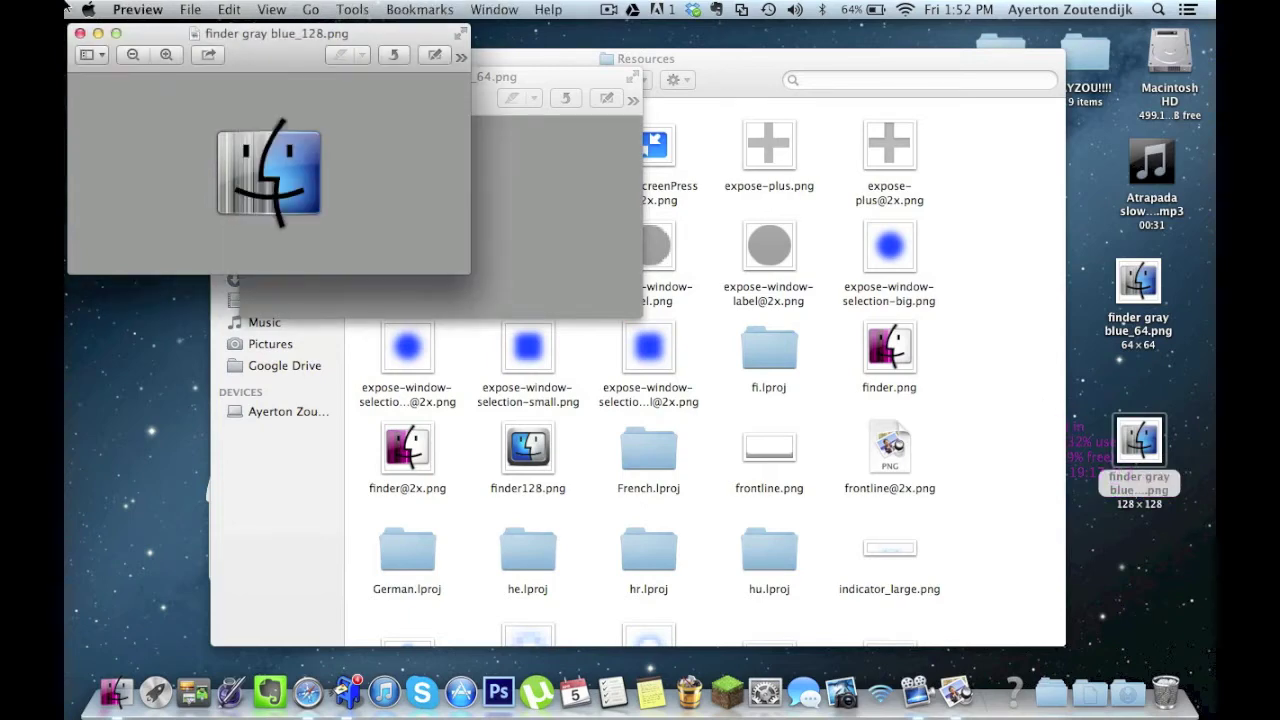
# Close both Preview images, minimize Resources, and place the two icons near the desktop centre
pyautogui.click(82, 33)
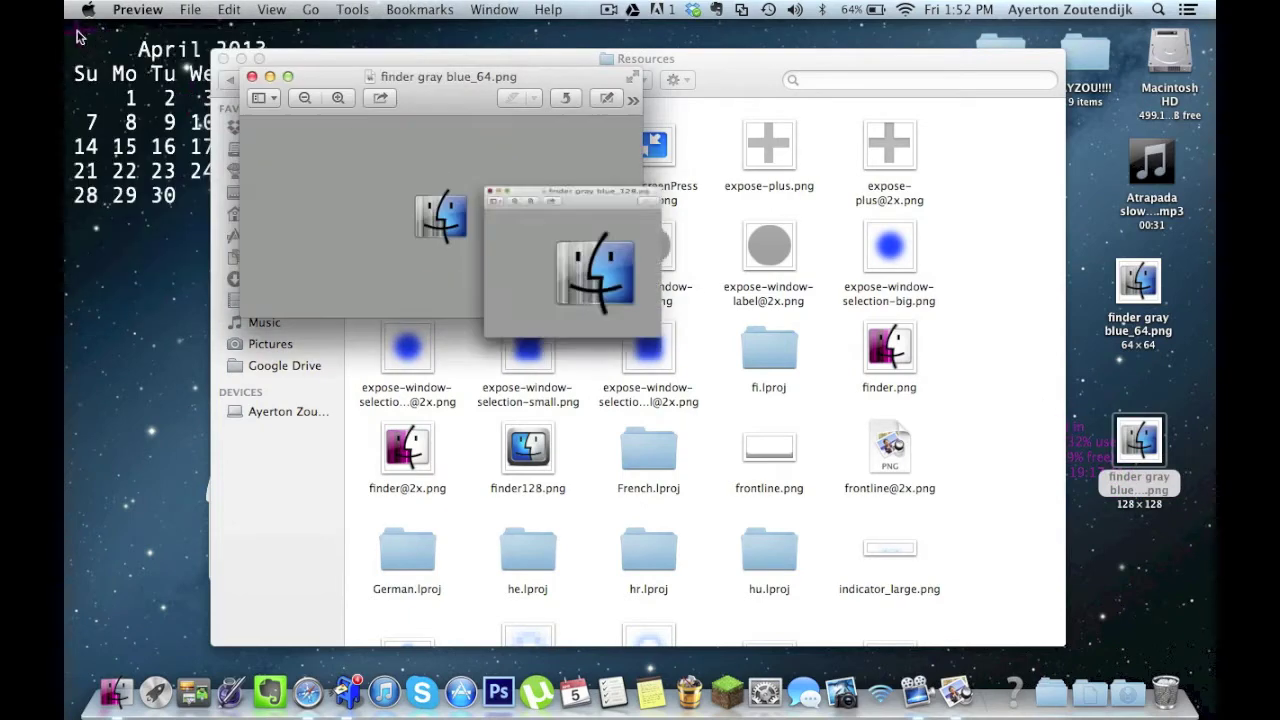
pyautogui.click(241, 77)
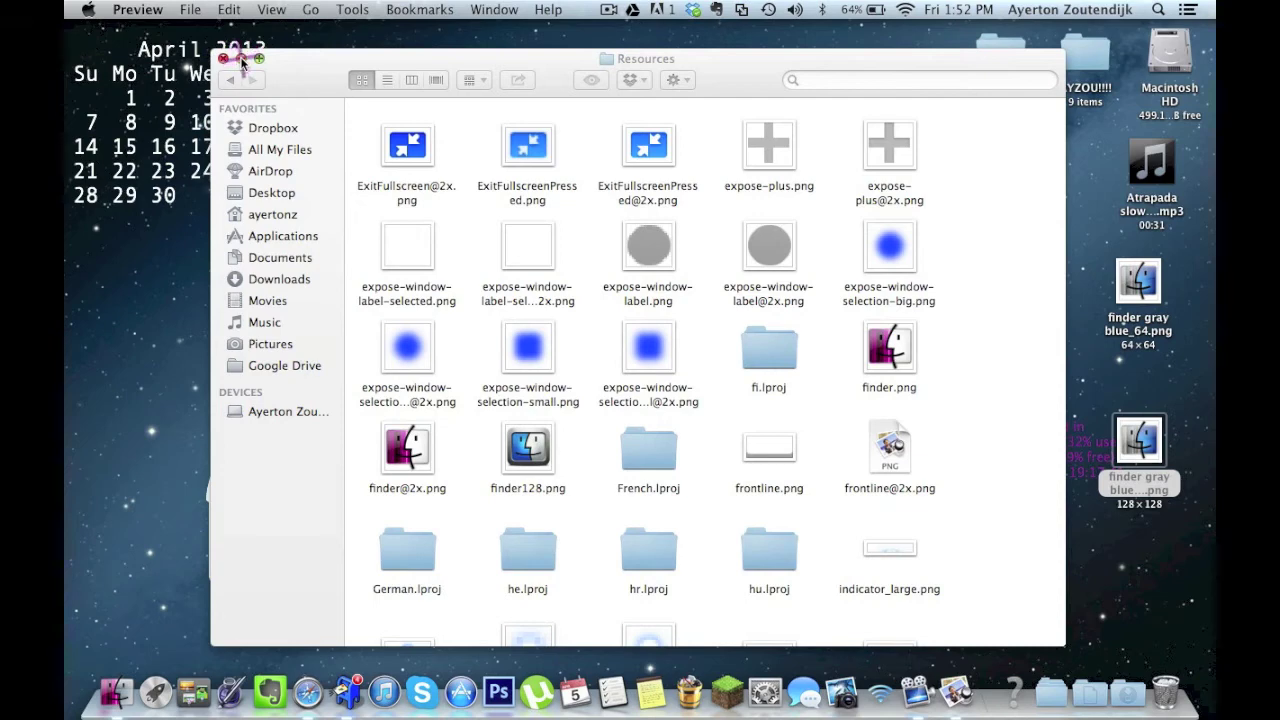
pyautogui.click(241, 59)
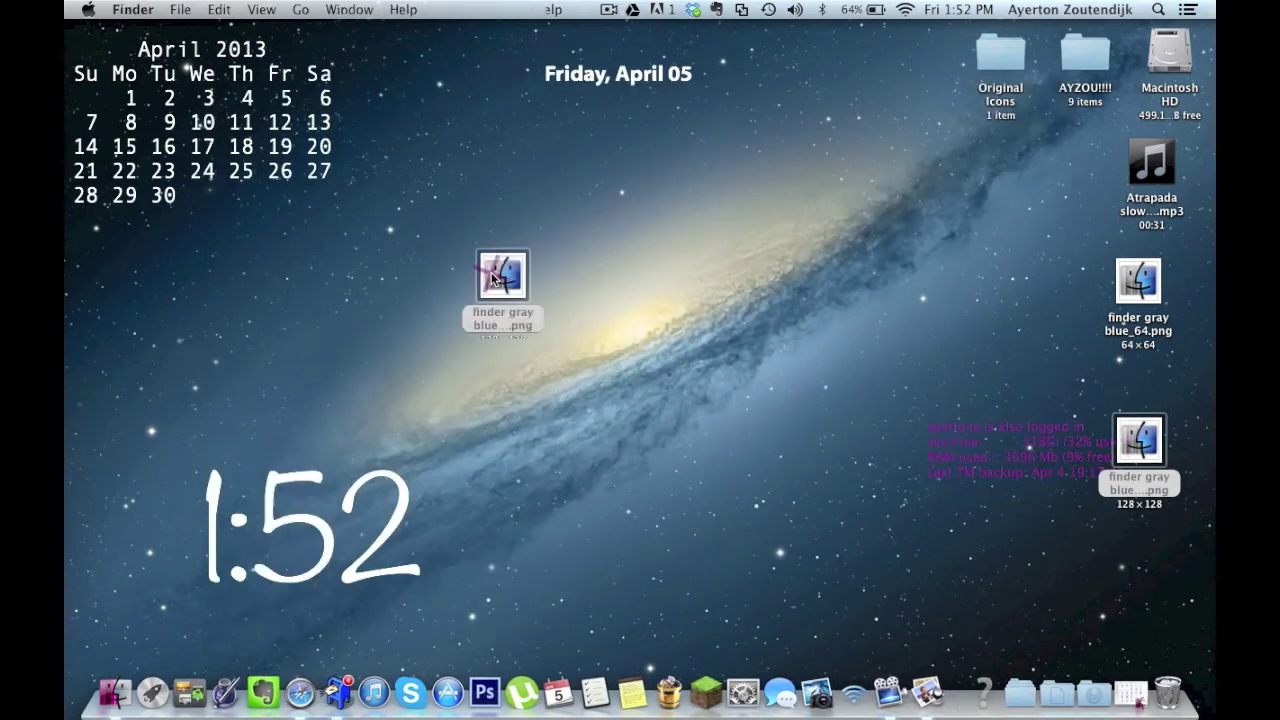
pyautogui.moveTo(492, 280); pyautogui.dragTo(492, 280)
pyautogui.moveTo(1148, 298); pyautogui.dragTo(755, 290)
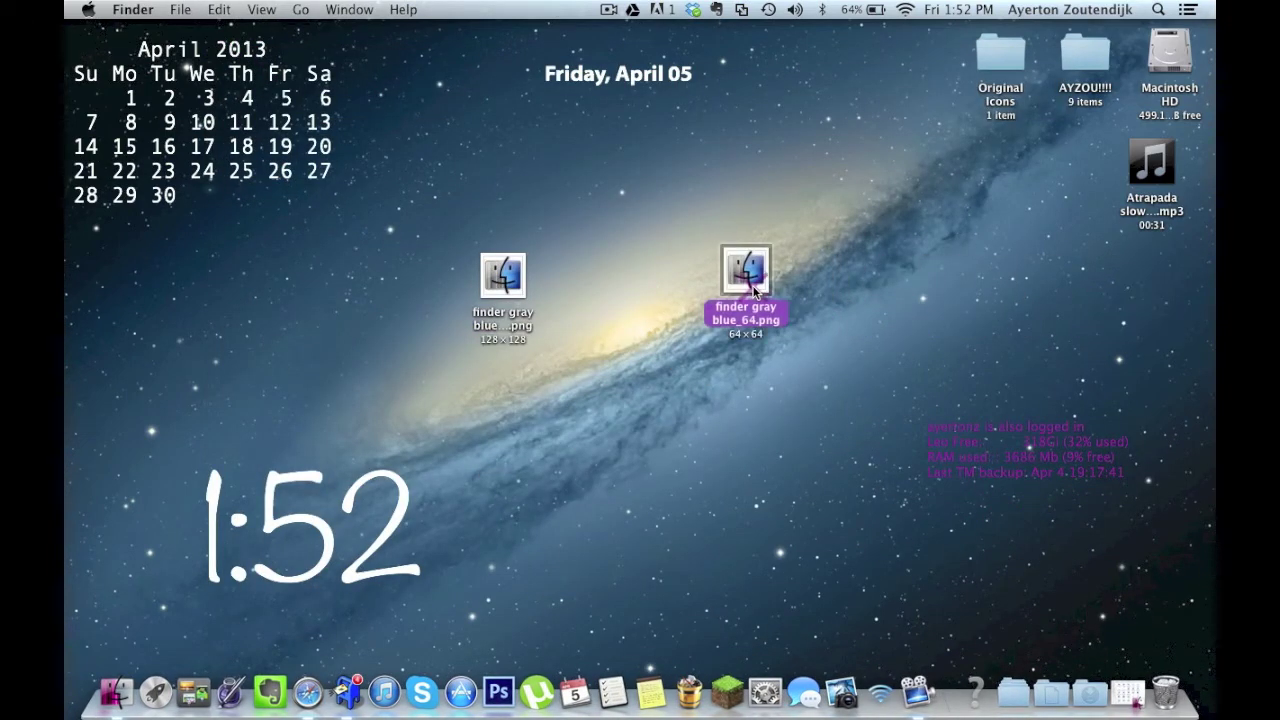
# Rename the desktop PNGs to finder (64×64) and finder@2x (128×128), then restore the Resources window
pyautogui.click(736, 316)
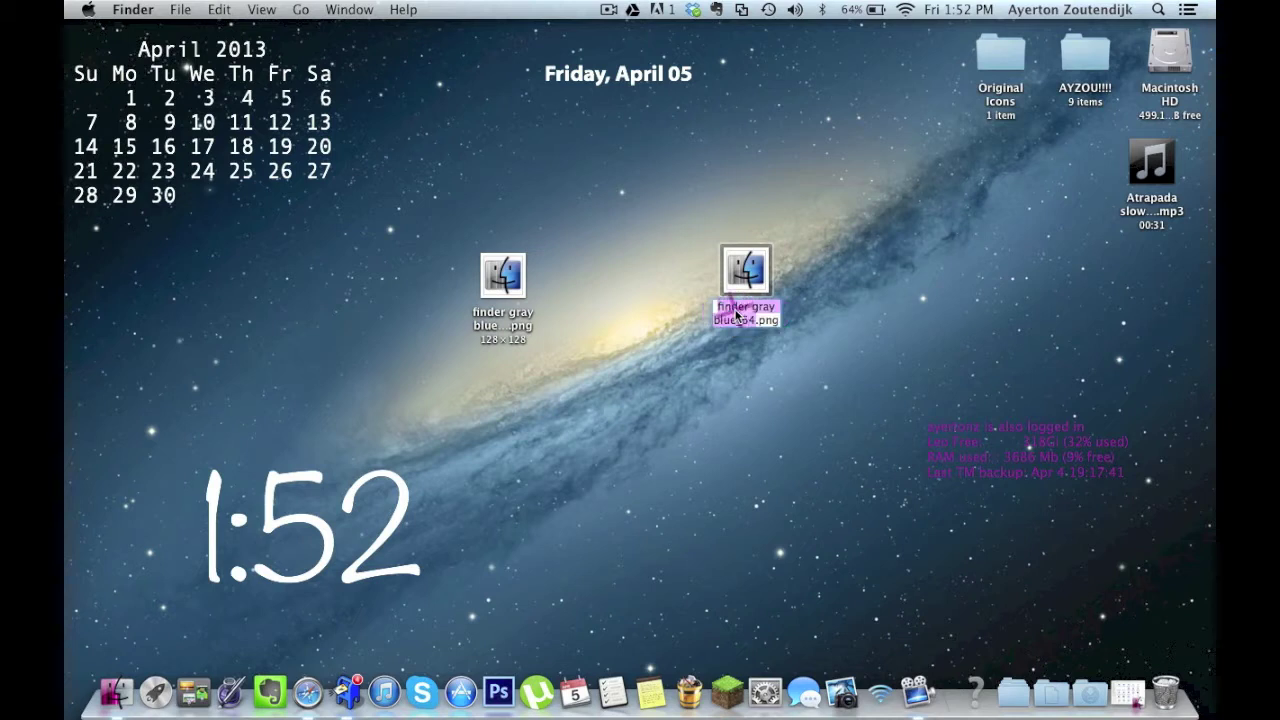
pyautogui.write('find')
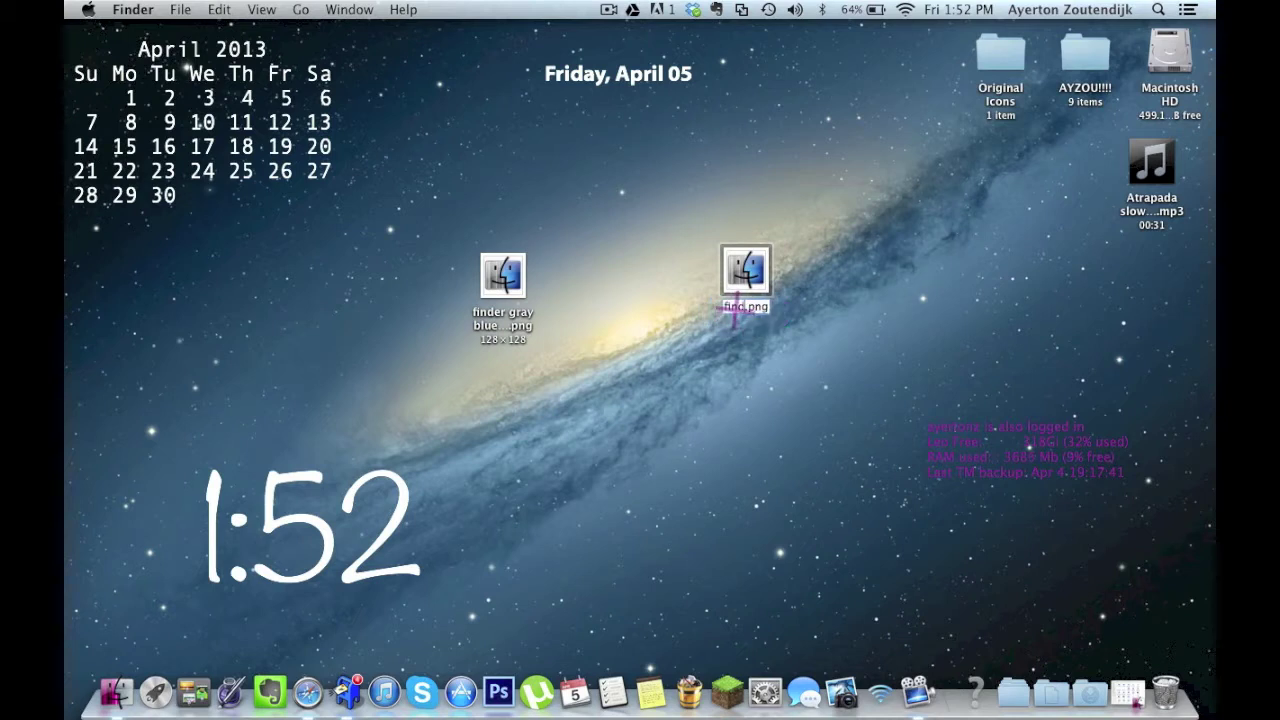
pyautogui.write('er')
pyautogui.press('Return')
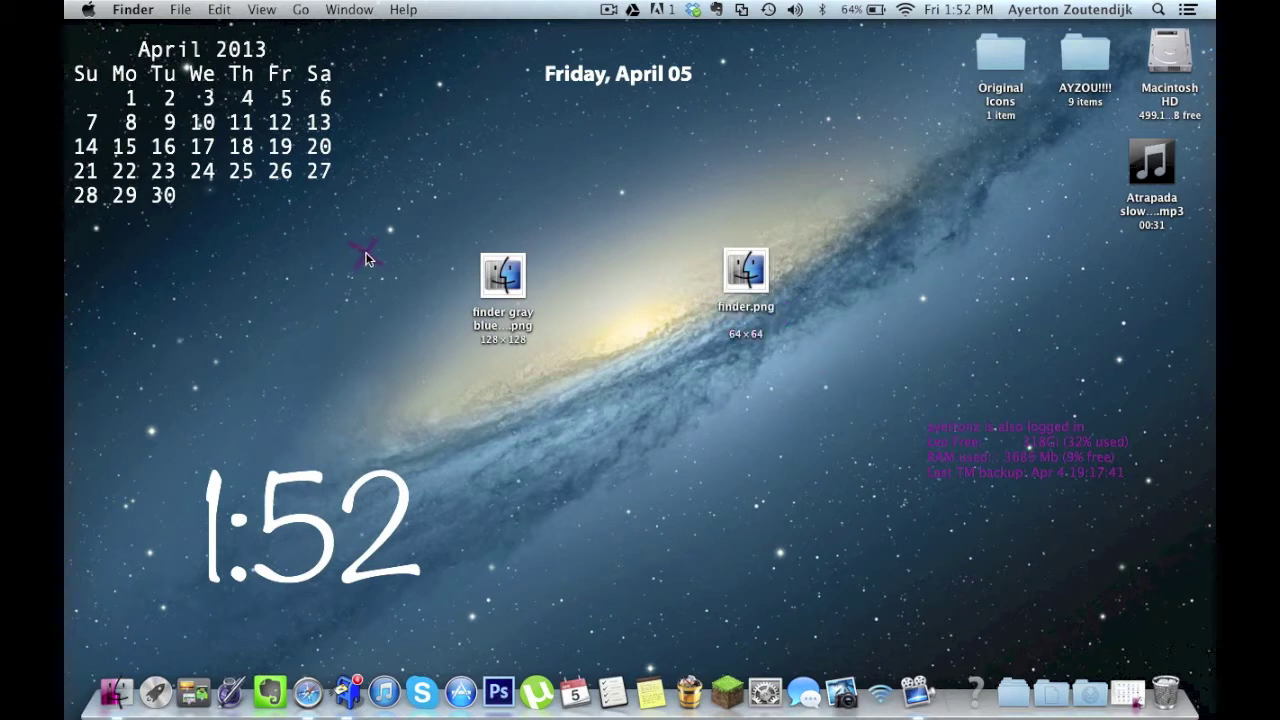
pyautogui.click(490, 315)
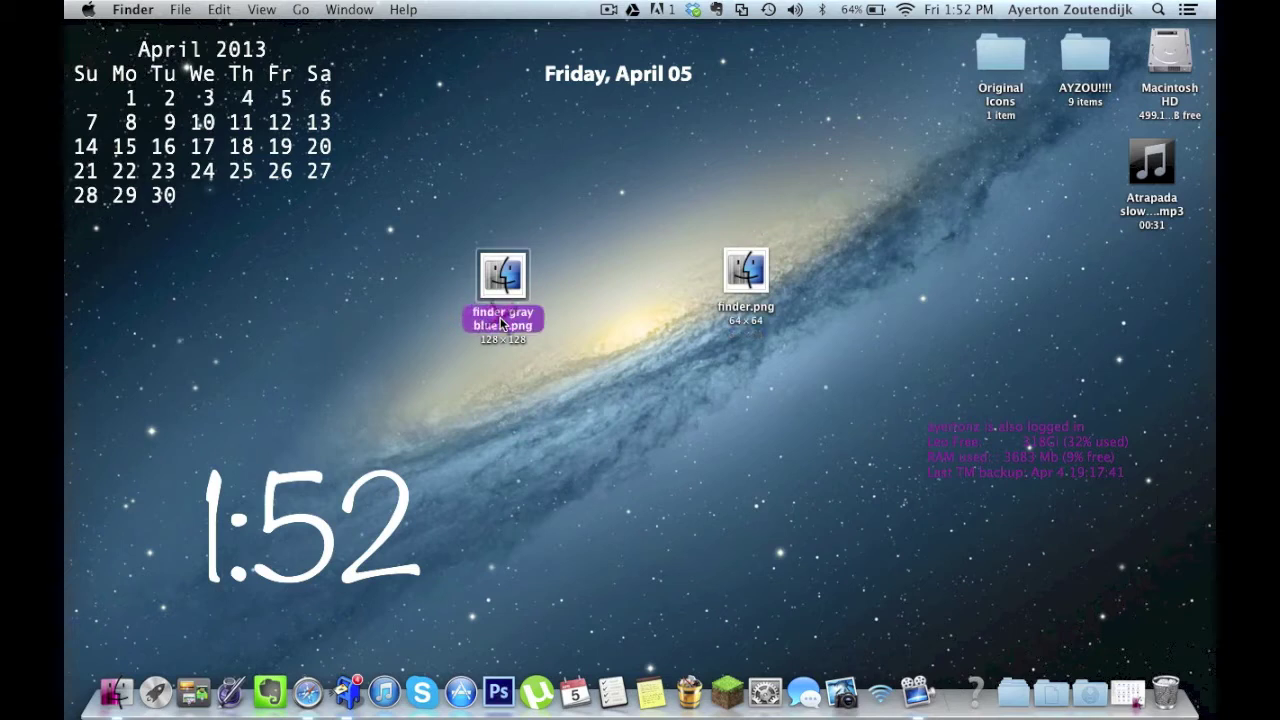
pyautogui.click(501, 322)
pyautogui.write('fi')
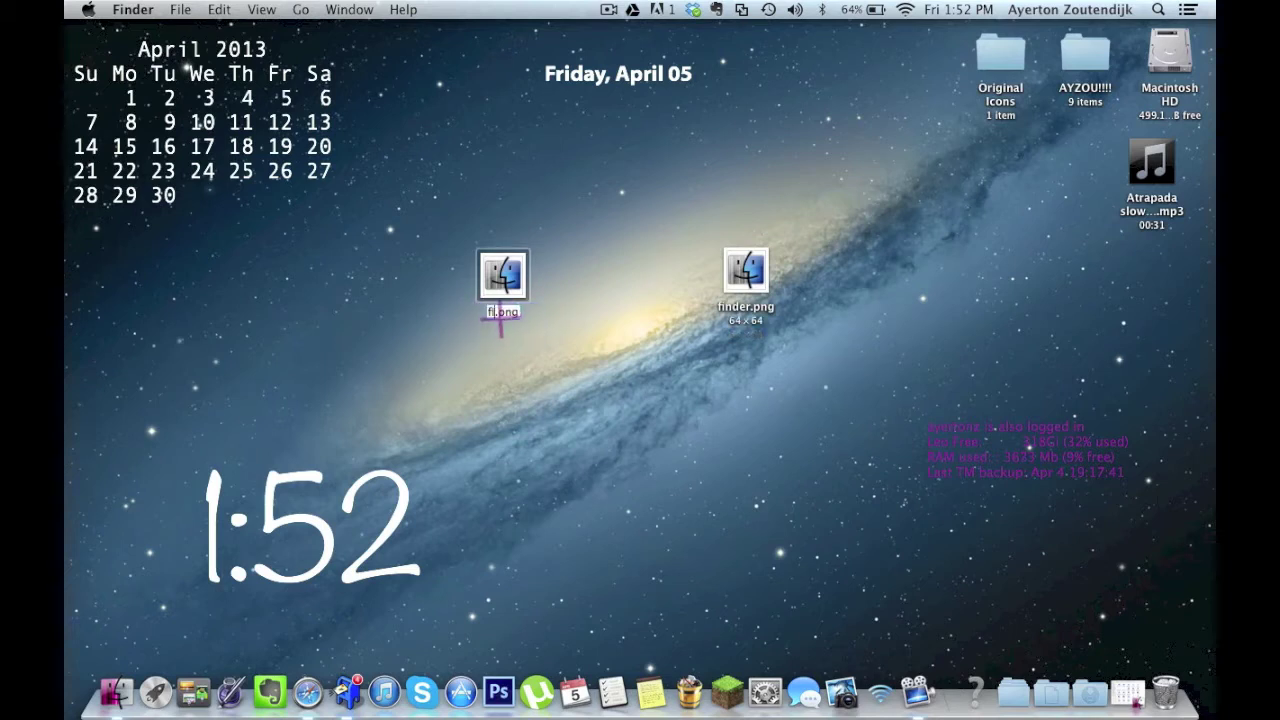
pyautogui.write('nder@')
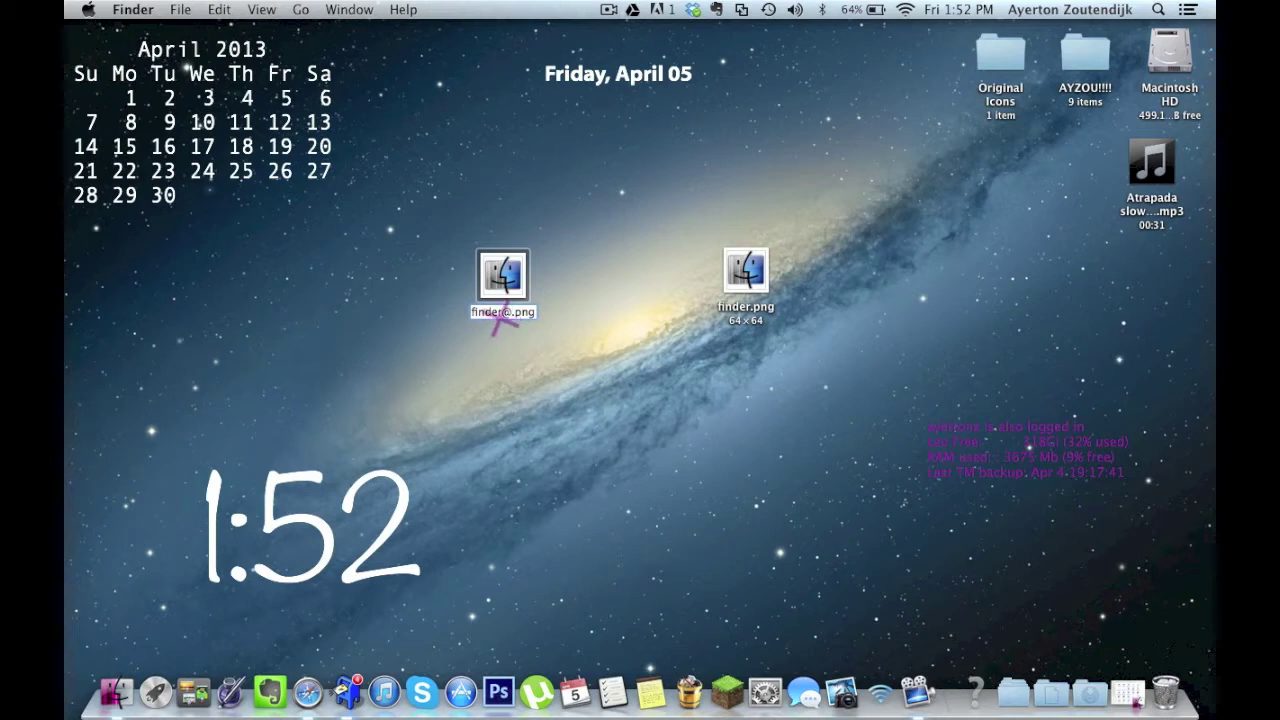
pyautogui.write('2x')
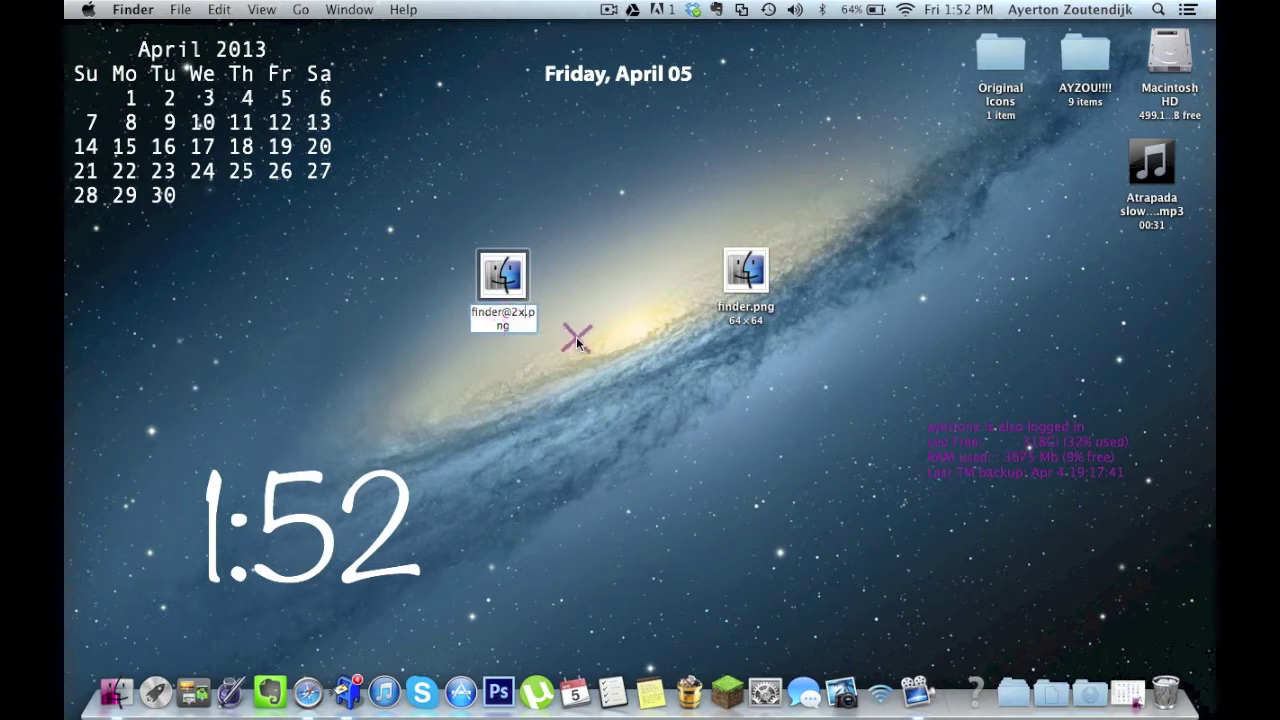
pyautogui.click(576, 340)
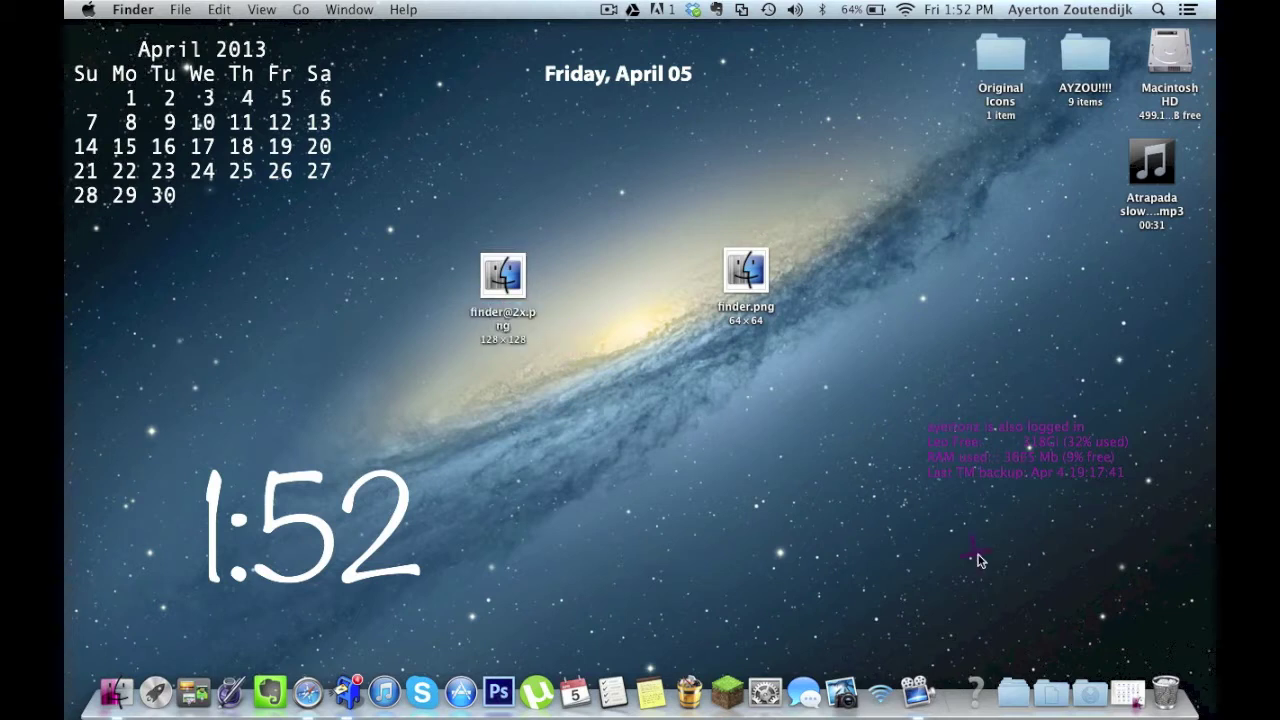
pyautogui.click(1092, 690)
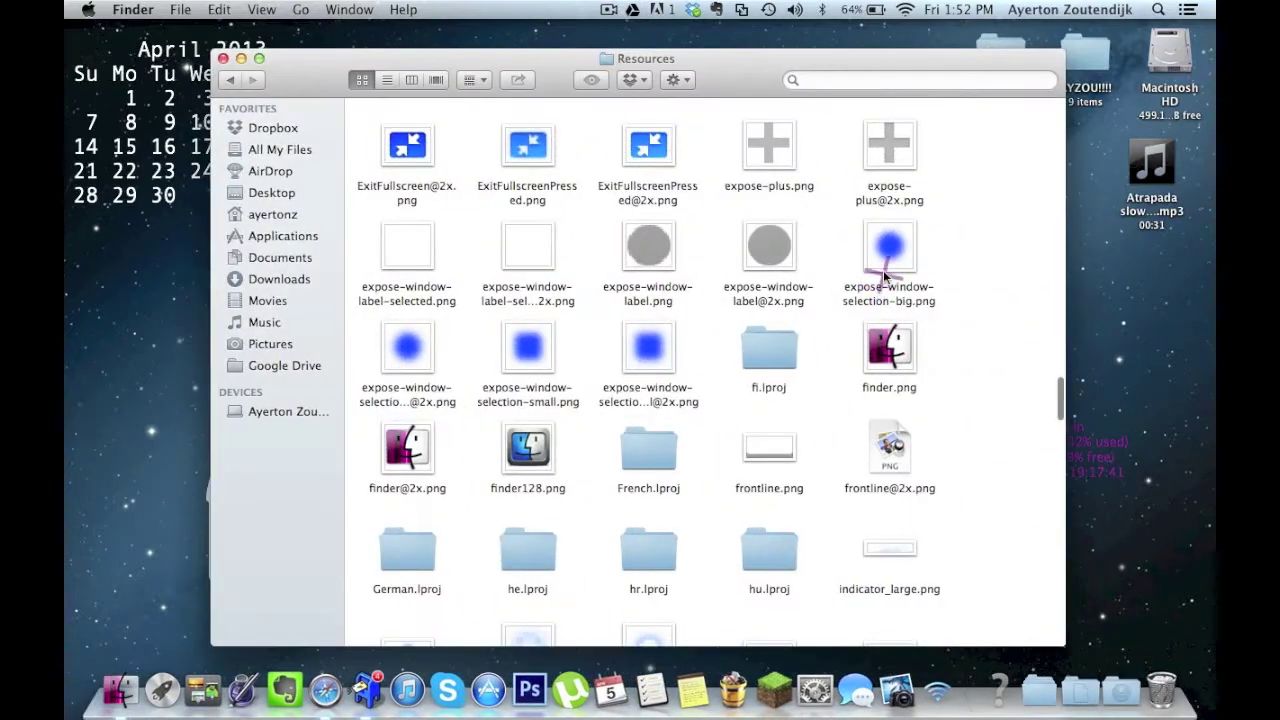
# Switch Resources to list view and drag both renamed finder PNGs into it
pyautogui.moveTo(747, 73); pyautogui.dragTo(969, 60)
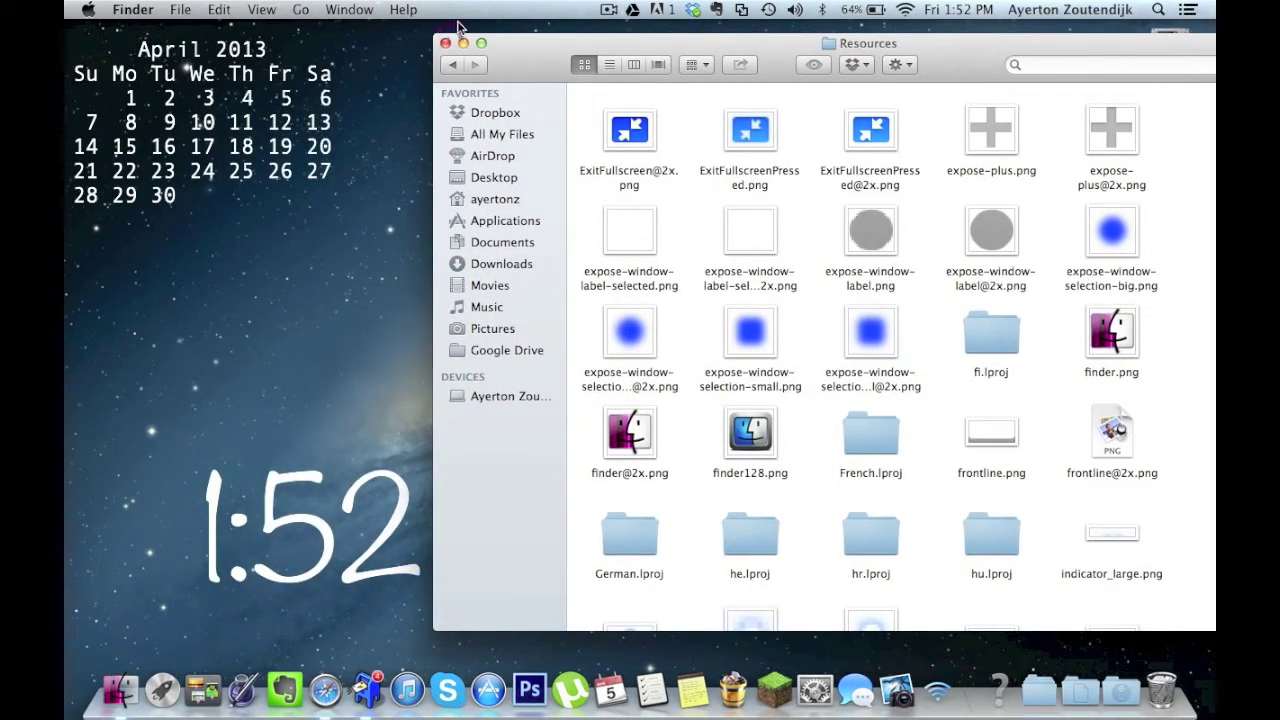
pyautogui.click(609, 64)
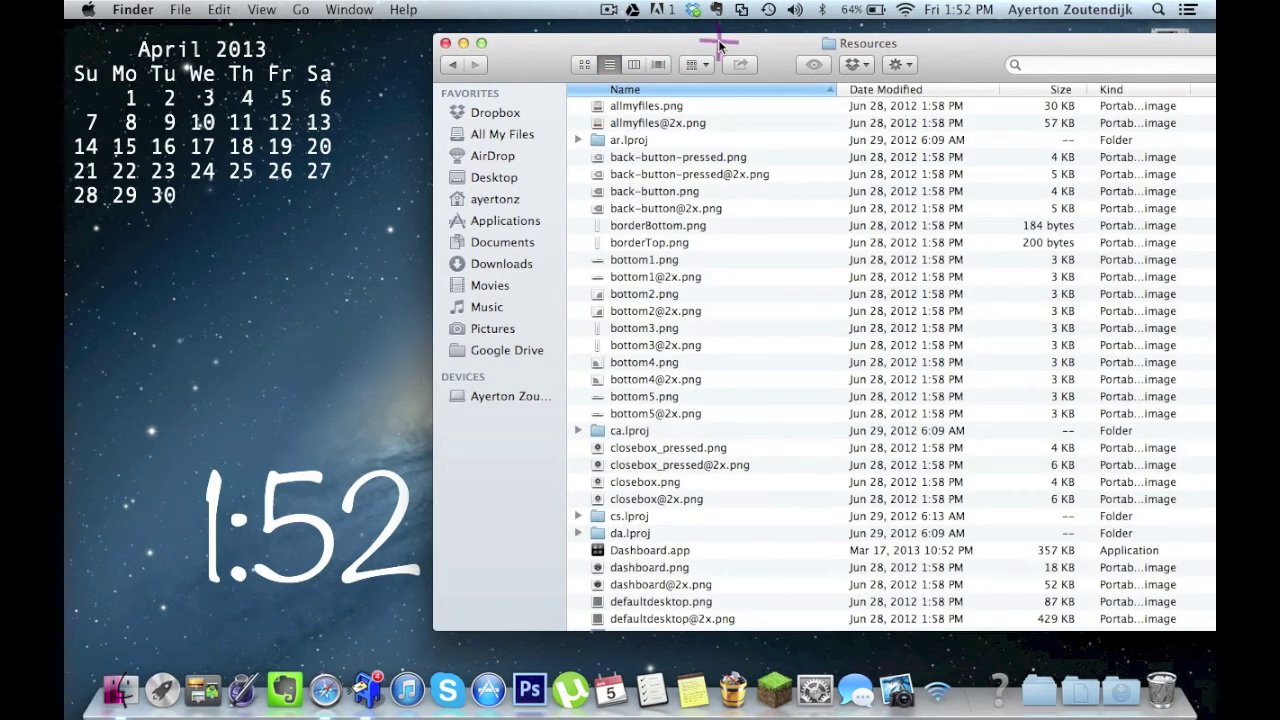
pyautogui.moveTo(718, 44); pyautogui.dragTo(579, 372)
pyautogui.moveTo(796, 268); pyautogui.dragTo(418, 270)
pyautogui.moveTo(497, 276); pyautogui.dragTo(468, 545)
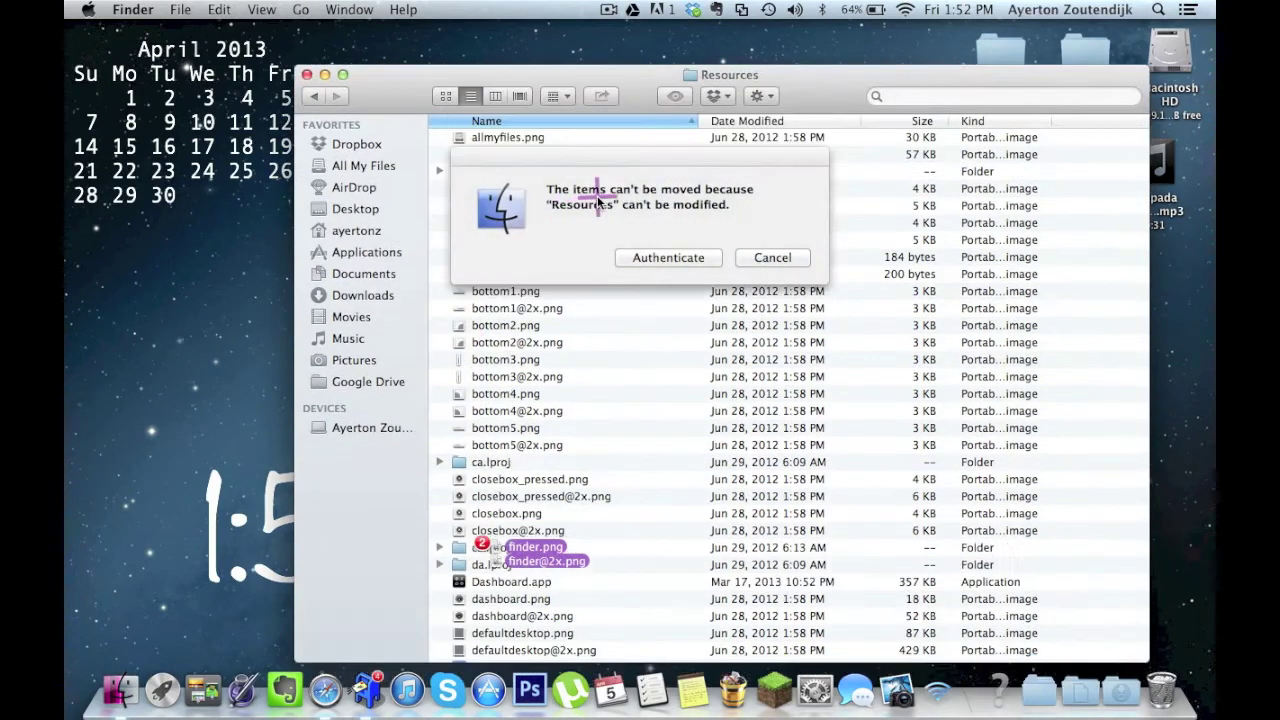
pyautogui.click(655, 255)
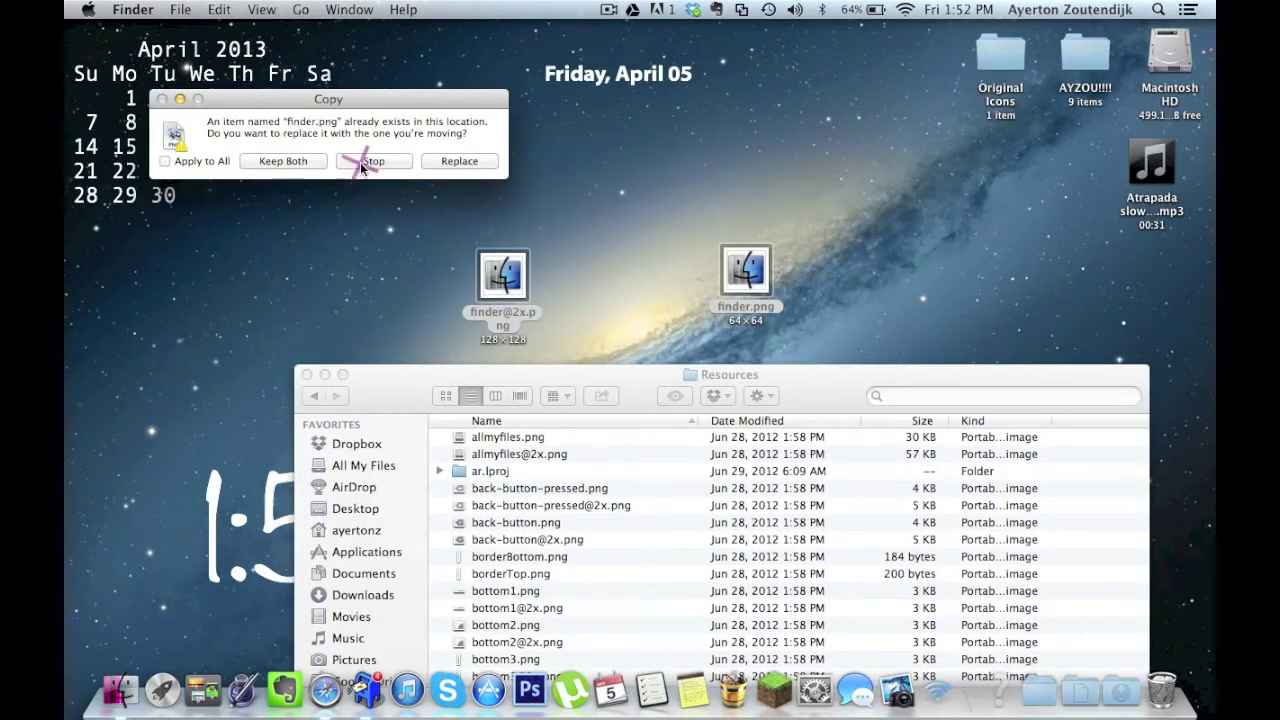
pyautogui.click(456, 161)
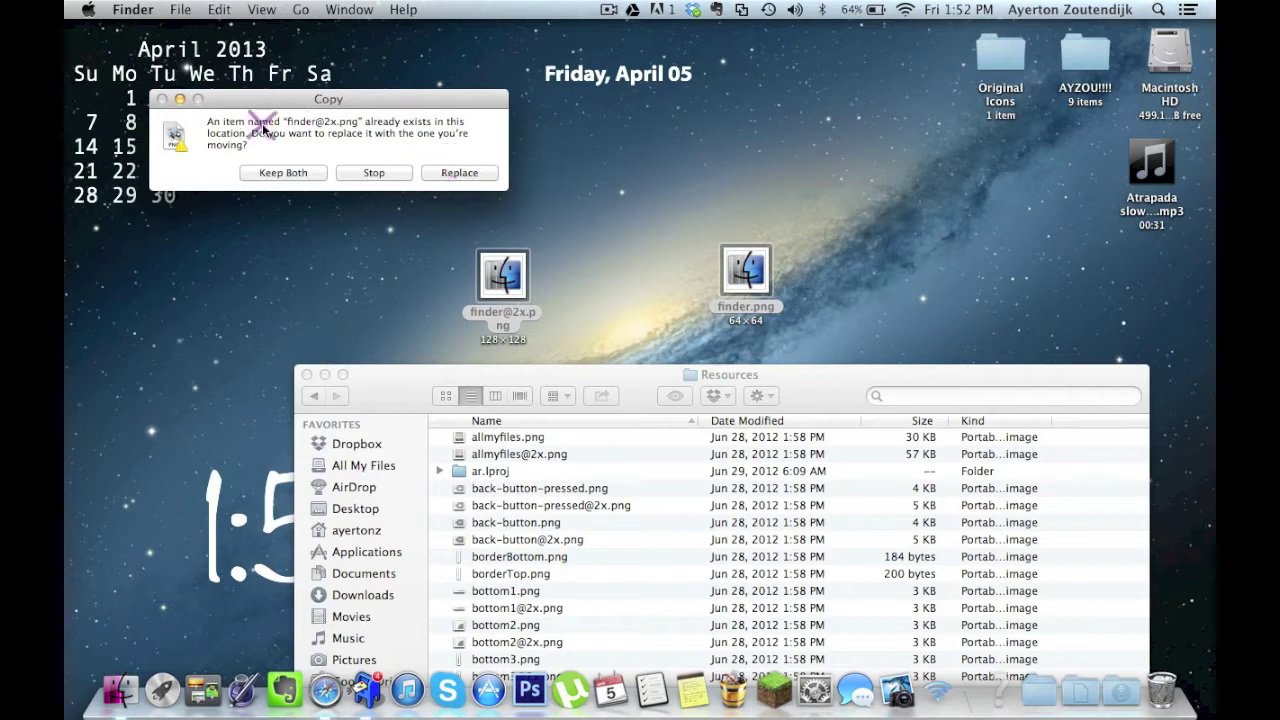
pyautogui.click(458, 173)
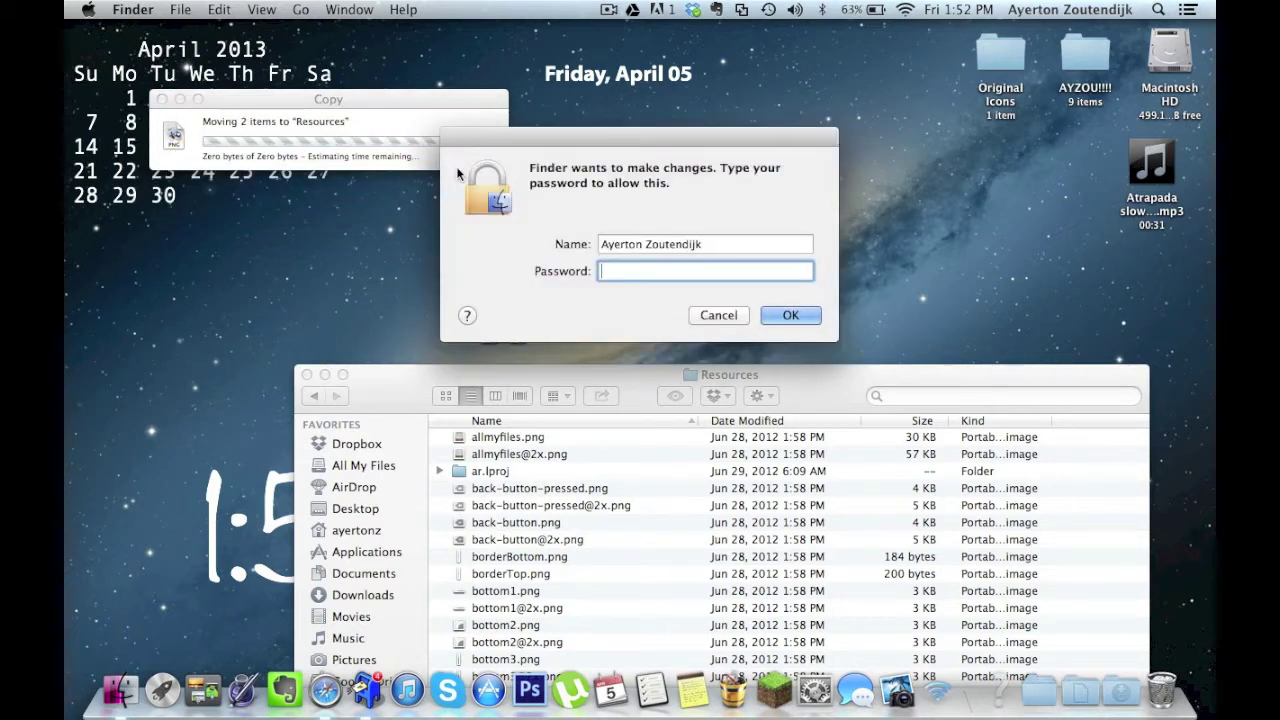
pyautogui.write('*********')
pyautogui.press('Return')
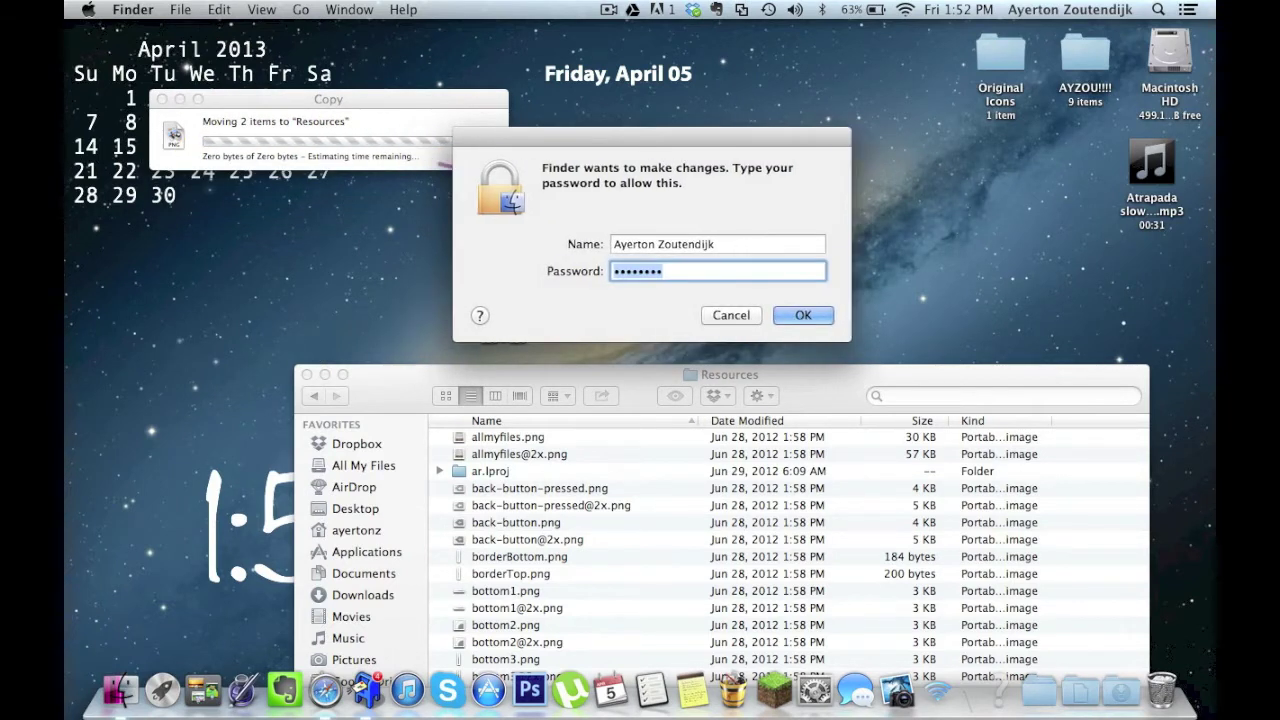
pyautogui.write('*********')
pyautogui.press('Return')
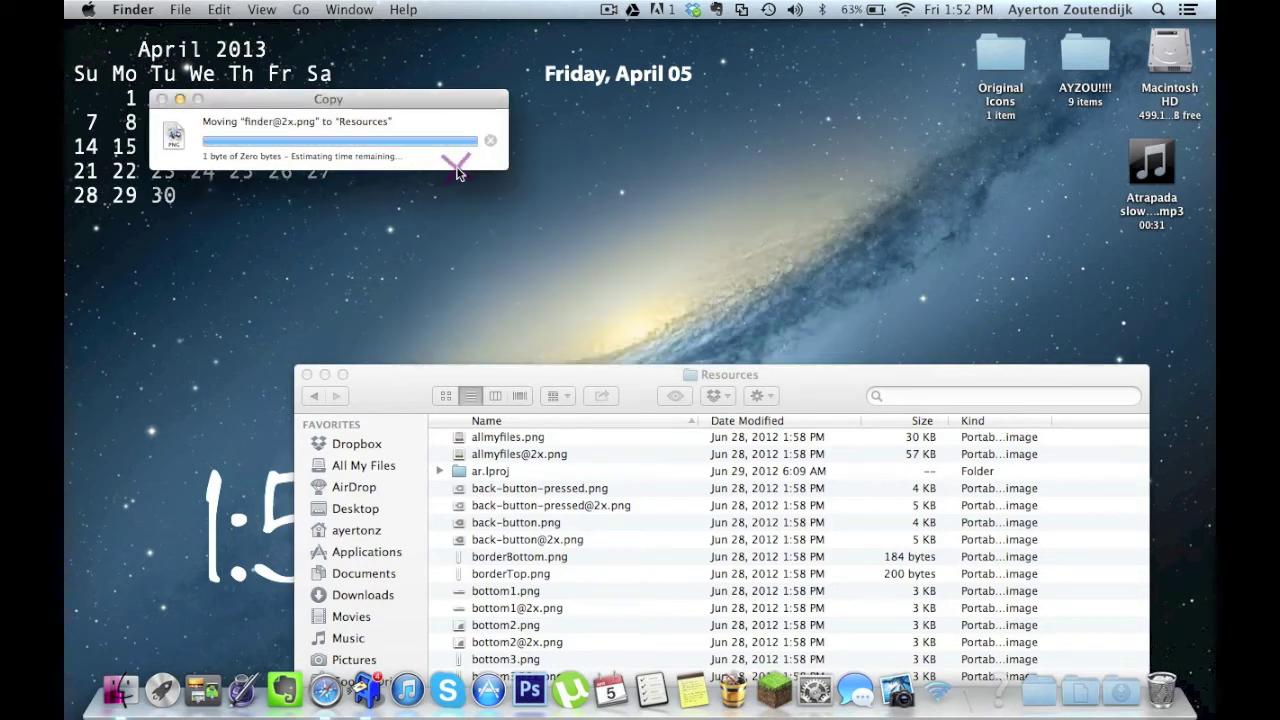
# Check the replaced files in Resources, then close the Resources window
pyautogui.moveTo(663, 378); pyautogui.dragTo(585, 73)
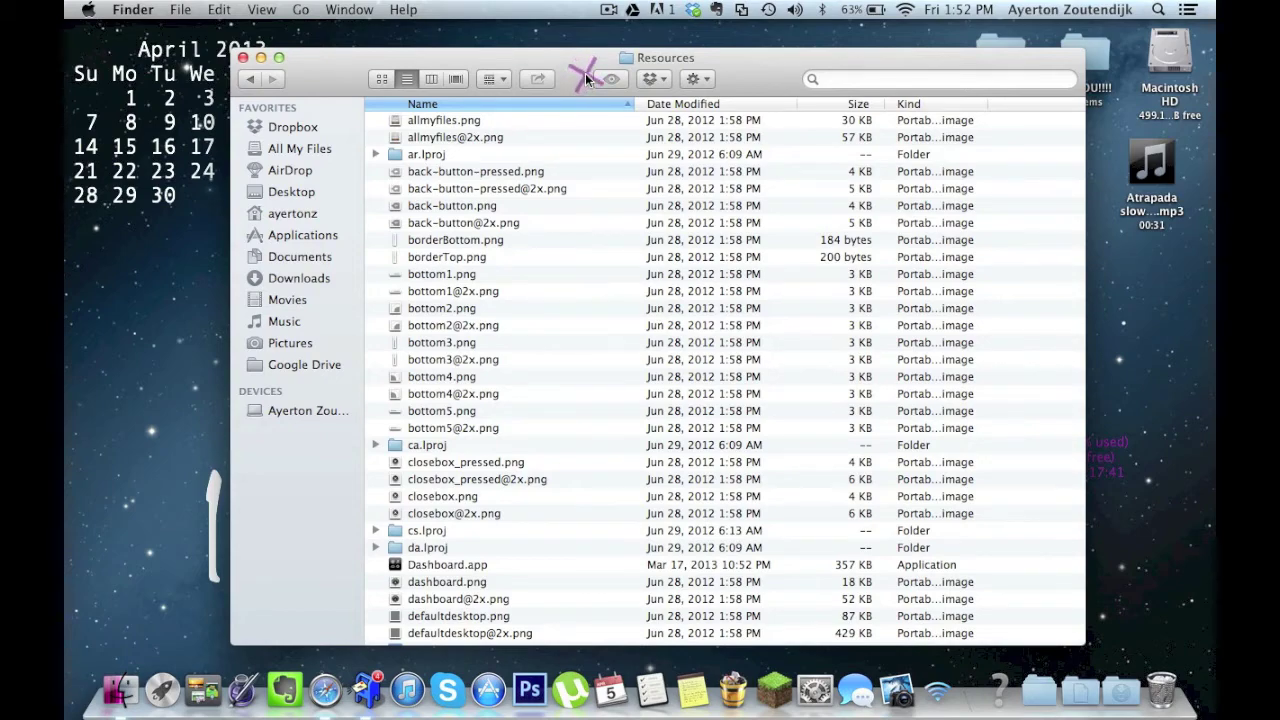
pyautogui.scroll(-15, 718, 477)
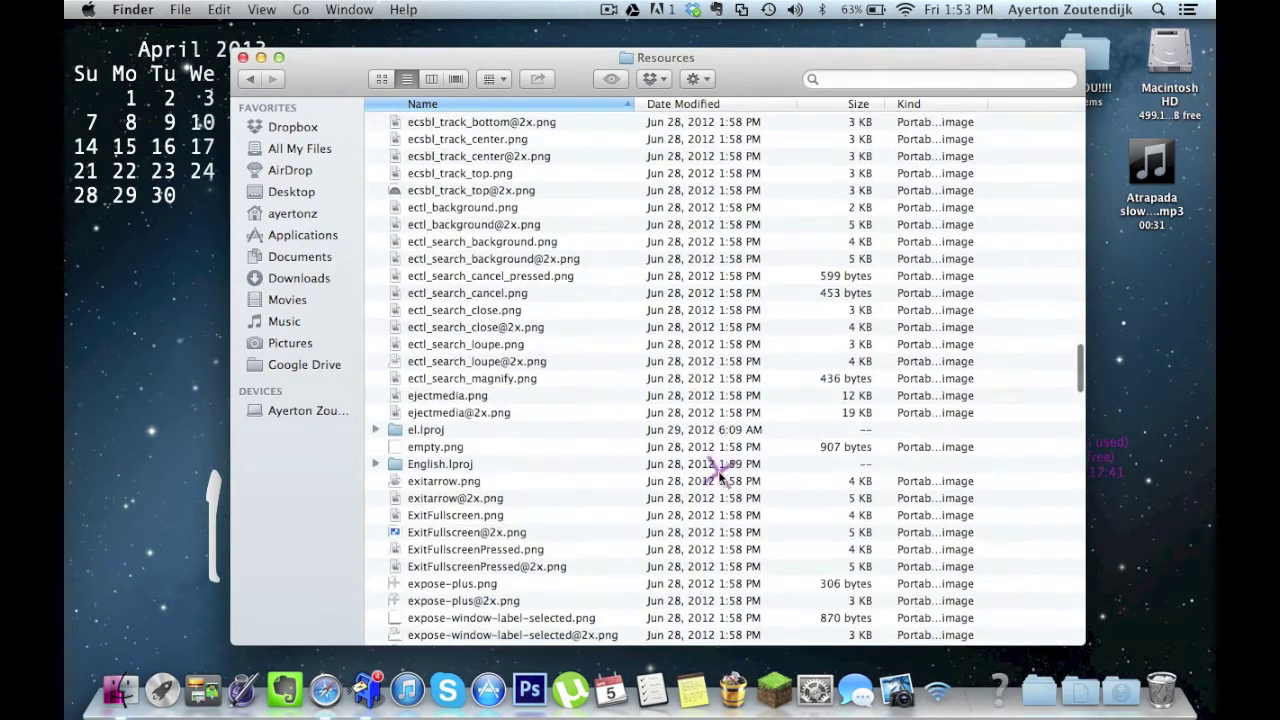
pyautogui.scroll(15, 718, 477)
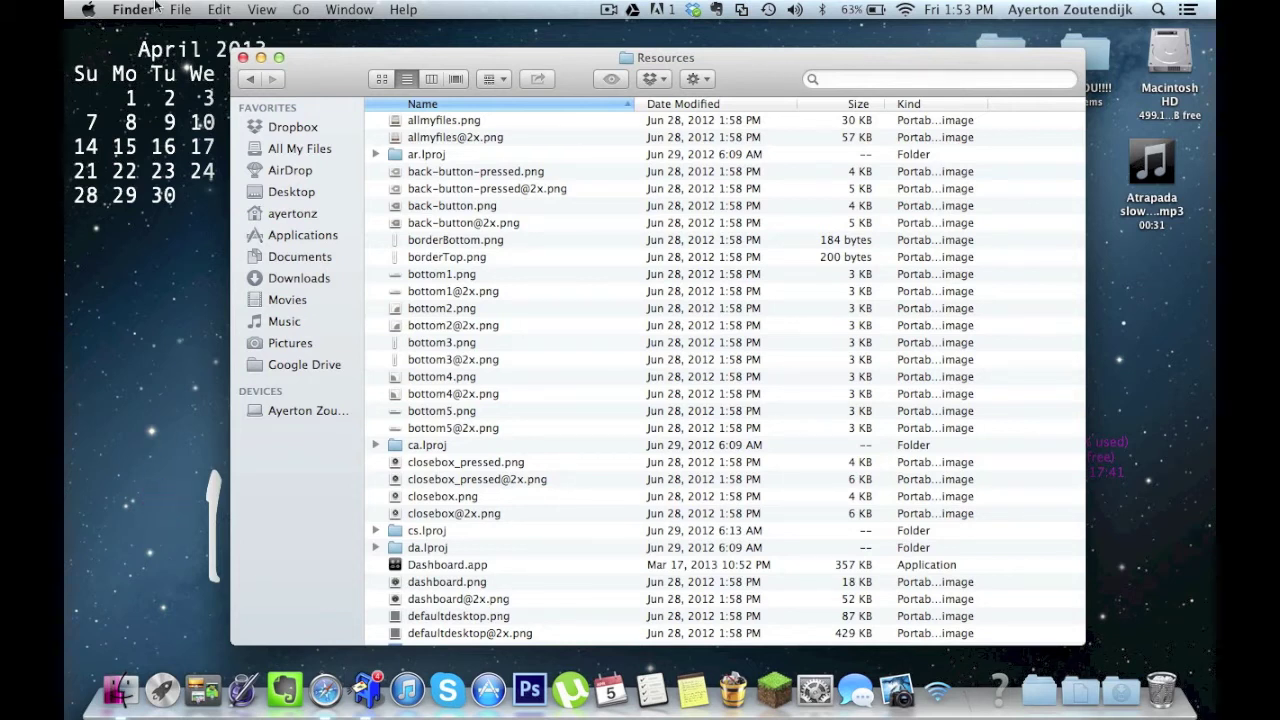
pyautogui.click(242, 58)
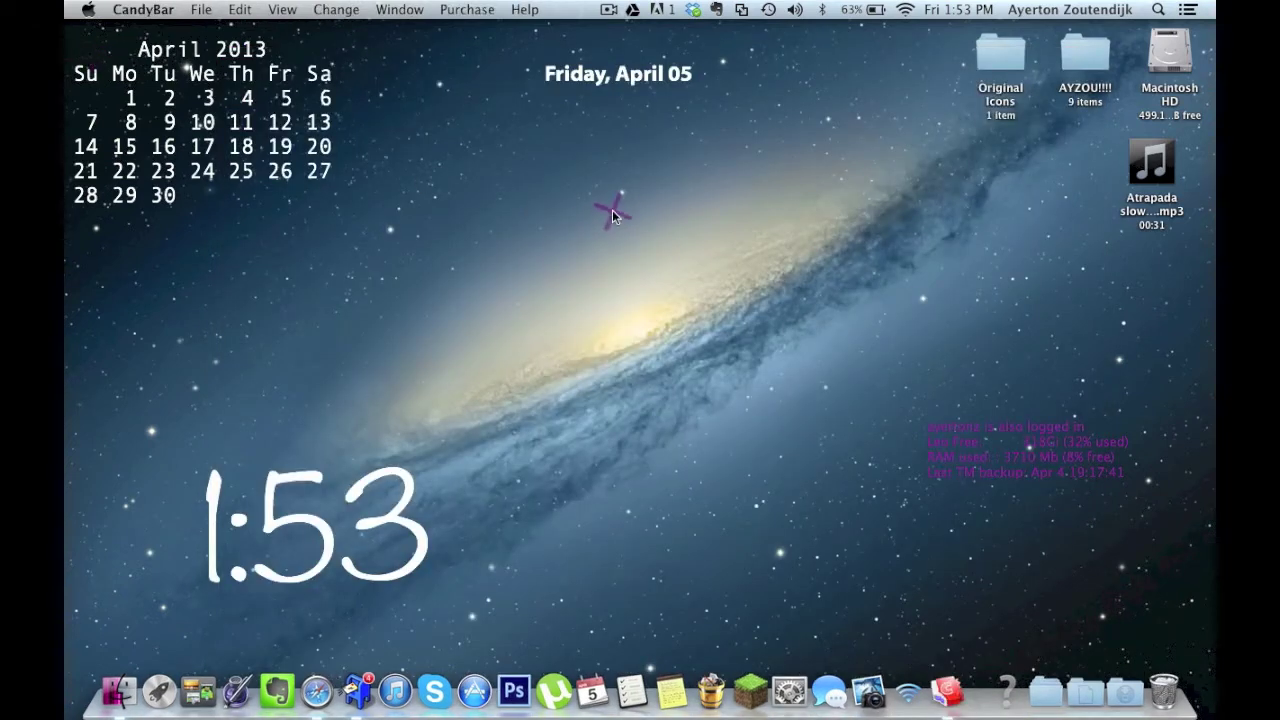
# Launch Terminal through Spotlight
pyautogui.click(1157, 12)
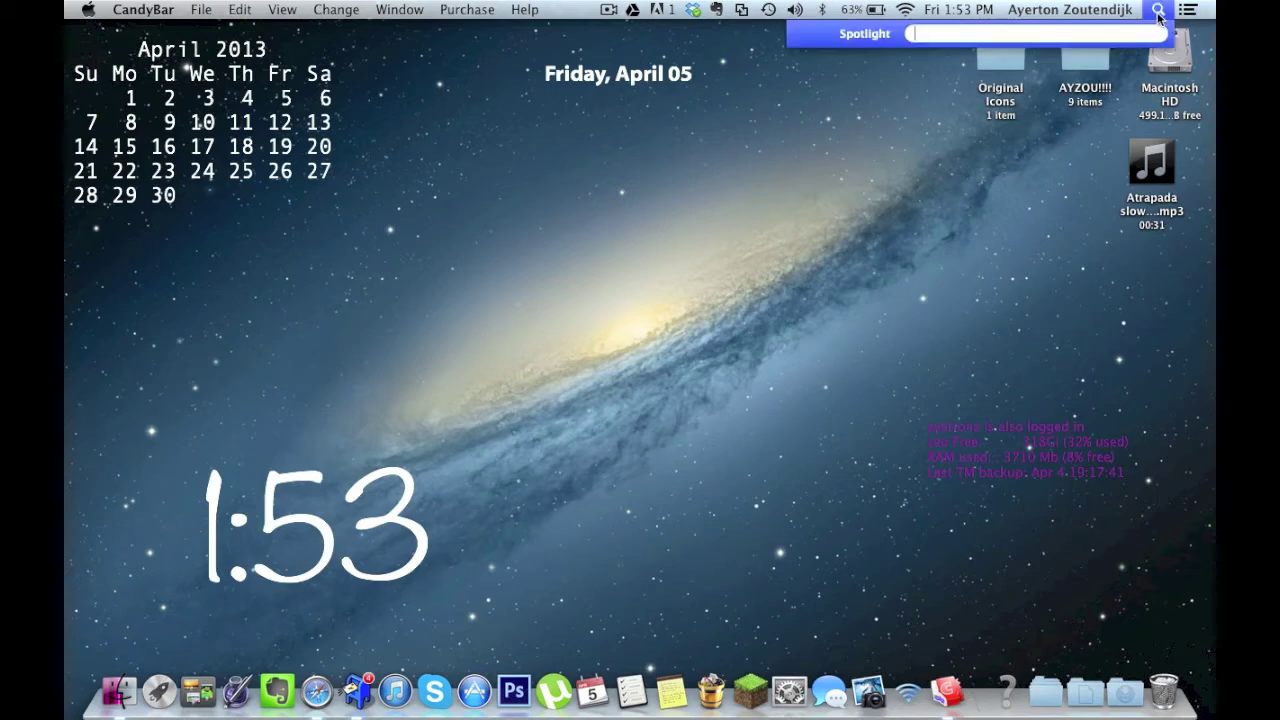
pyautogui.write('terminal')
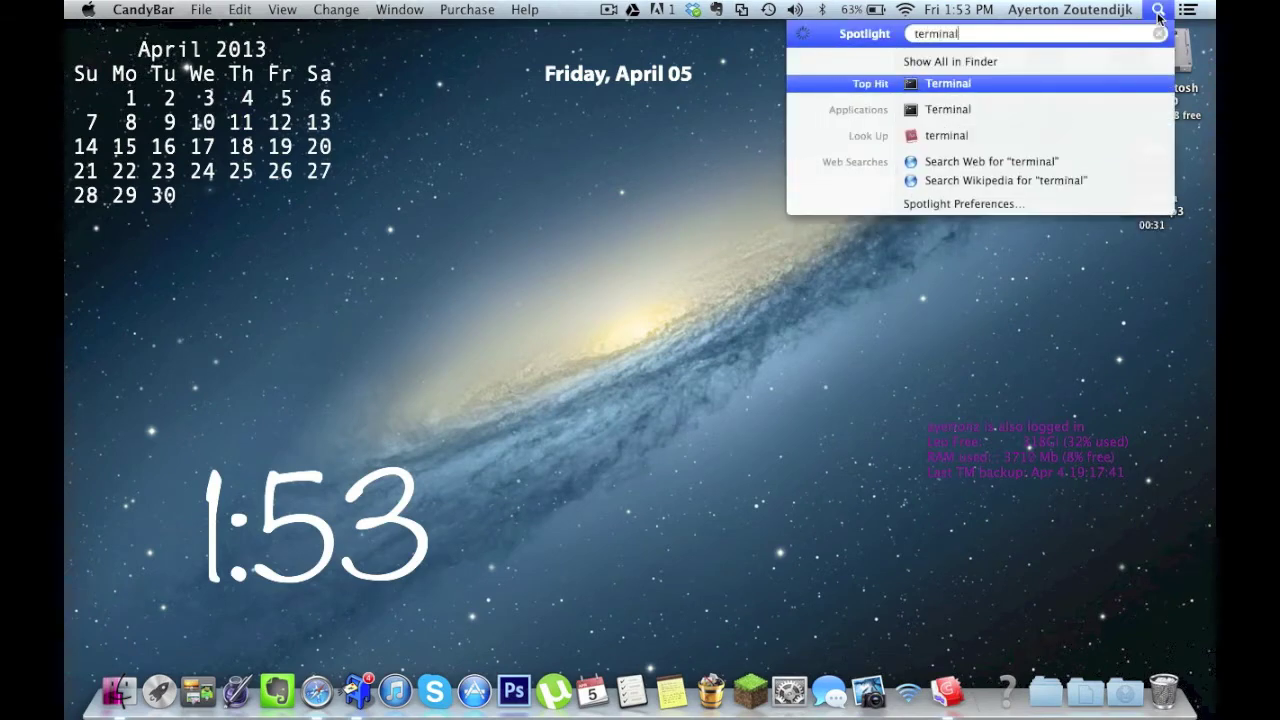
pyautogui.press('Return')
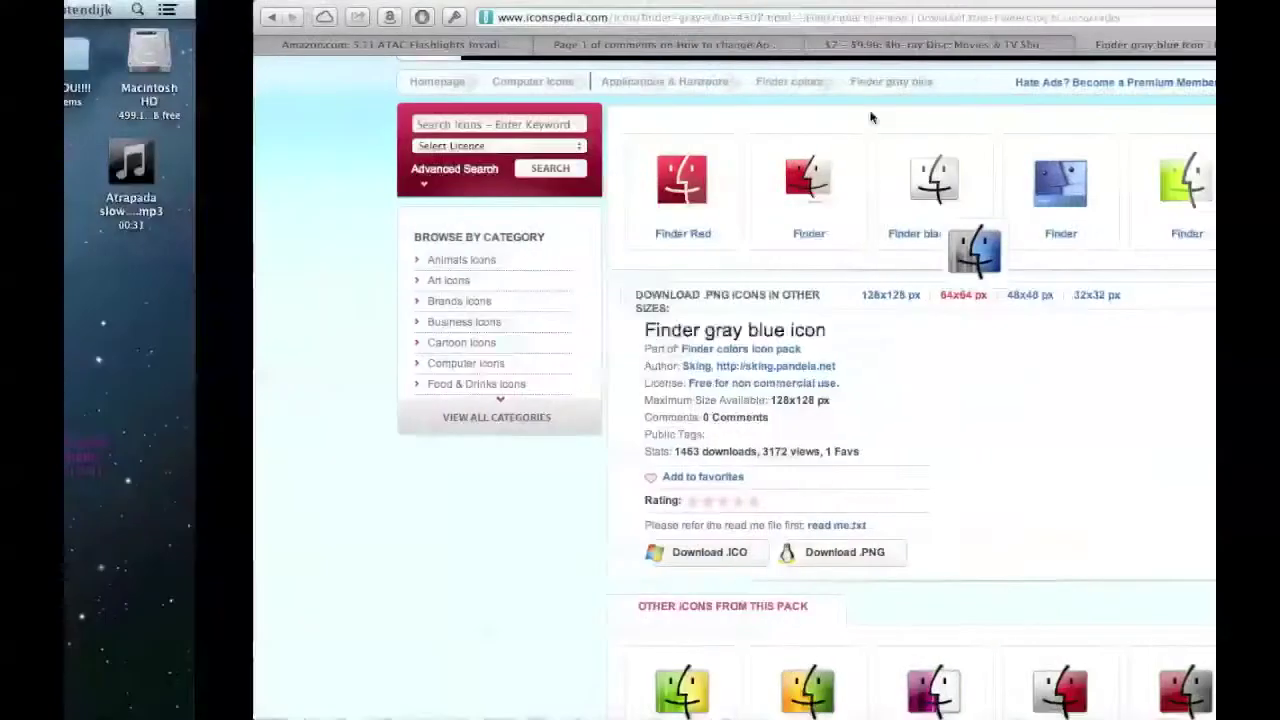
# Search 'how to restart dock' in Safari, open the thxbye.de article, and select killall -KILL Dock
pyautogui.press('super+t')
pyautogui.write('h')
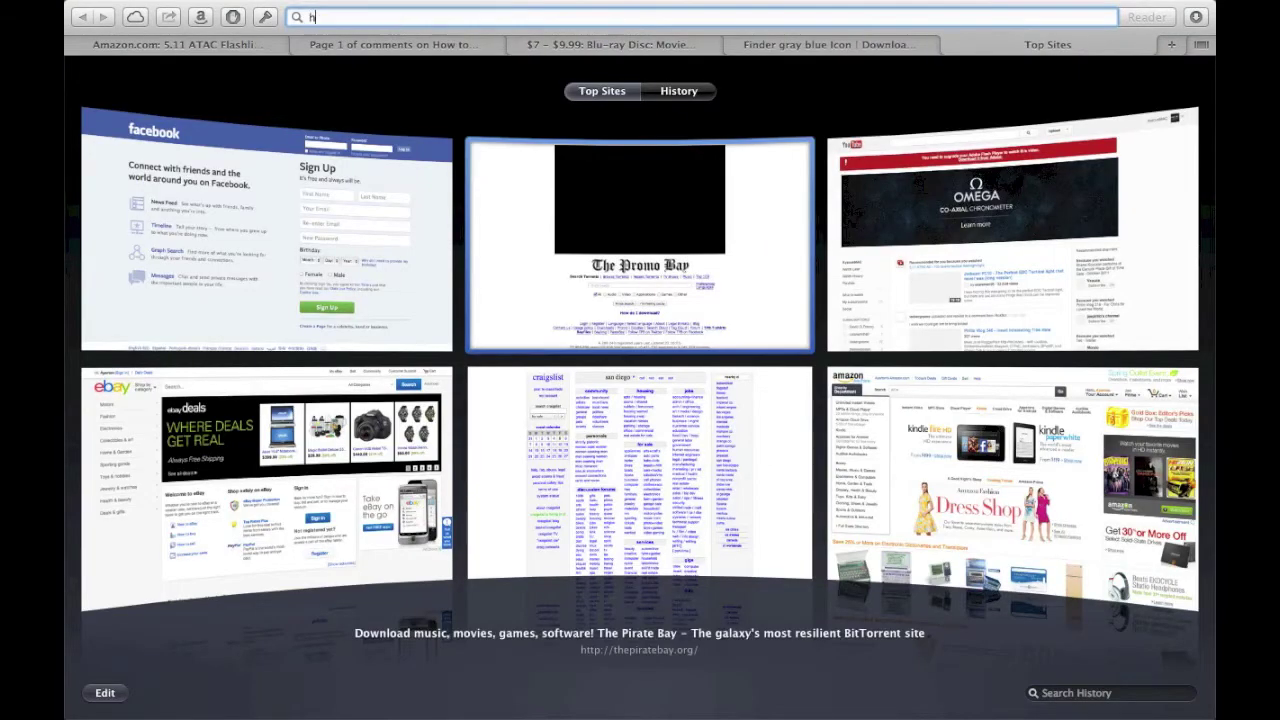
pyautogui.write('ow to ')
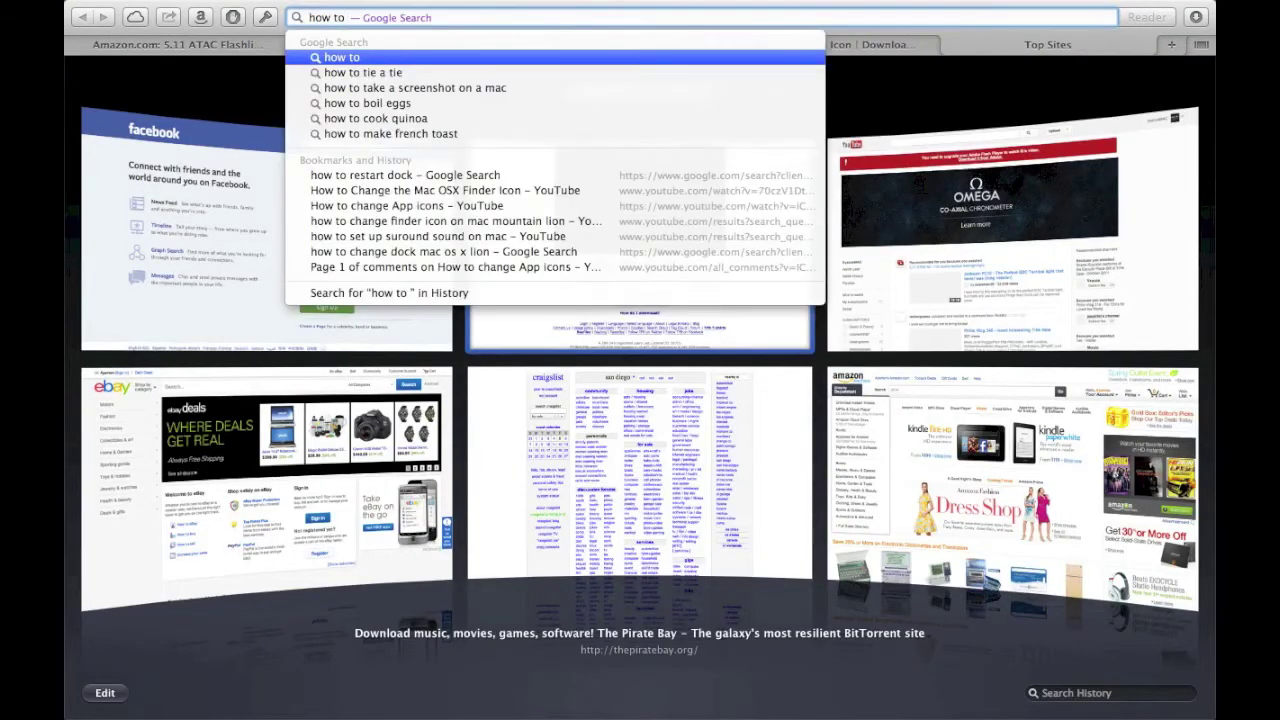
pyautogui.write('restart')
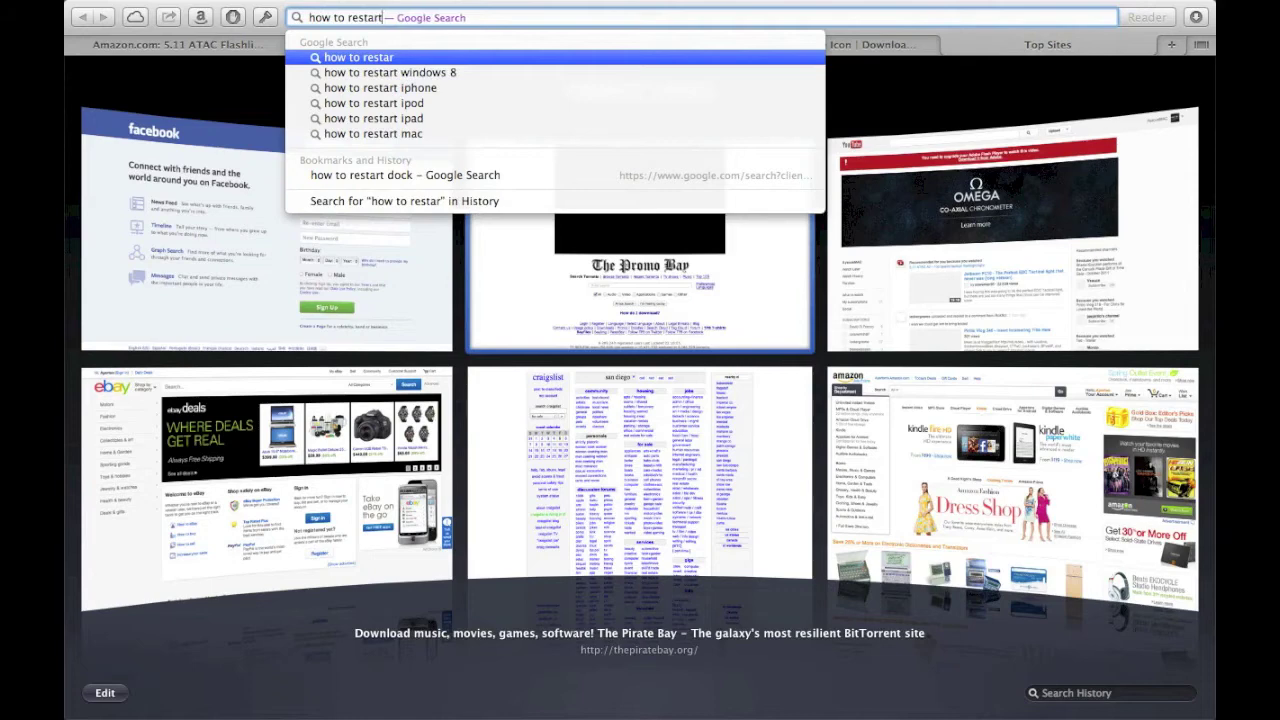
pyautogui.write(' dock')
pyautogui.press('Return')
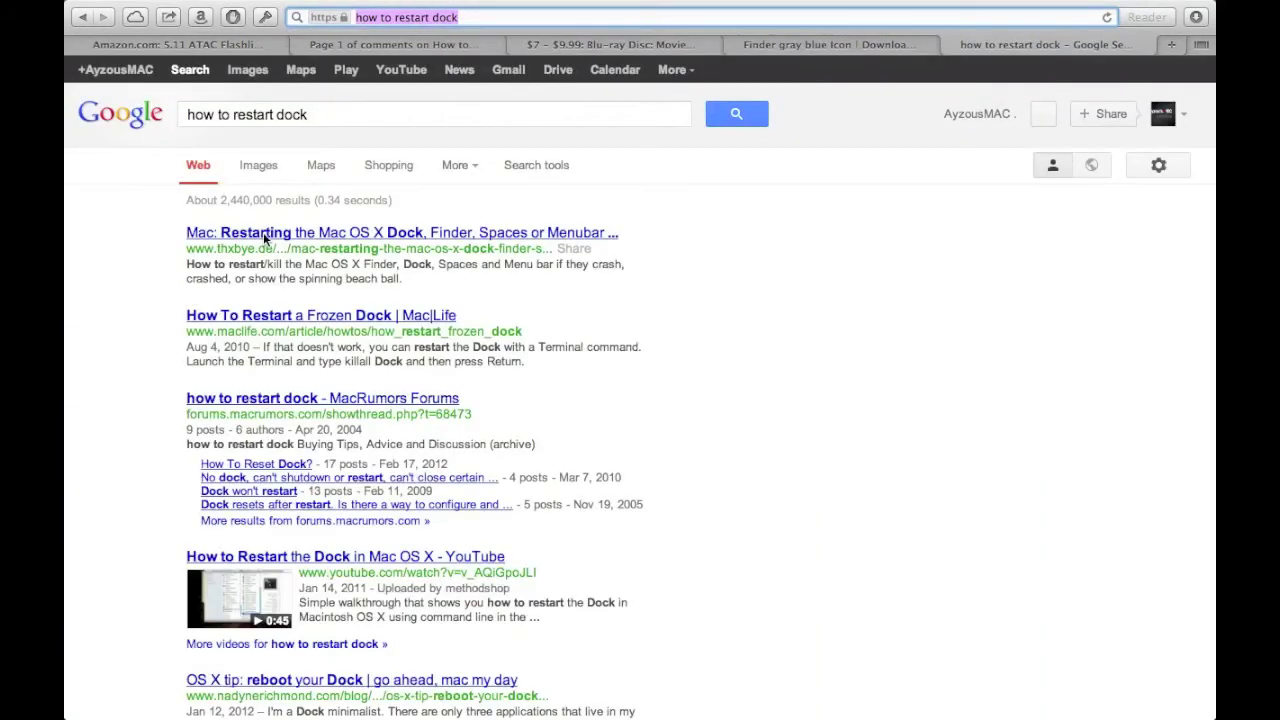
pyautogui.click(268, 230)
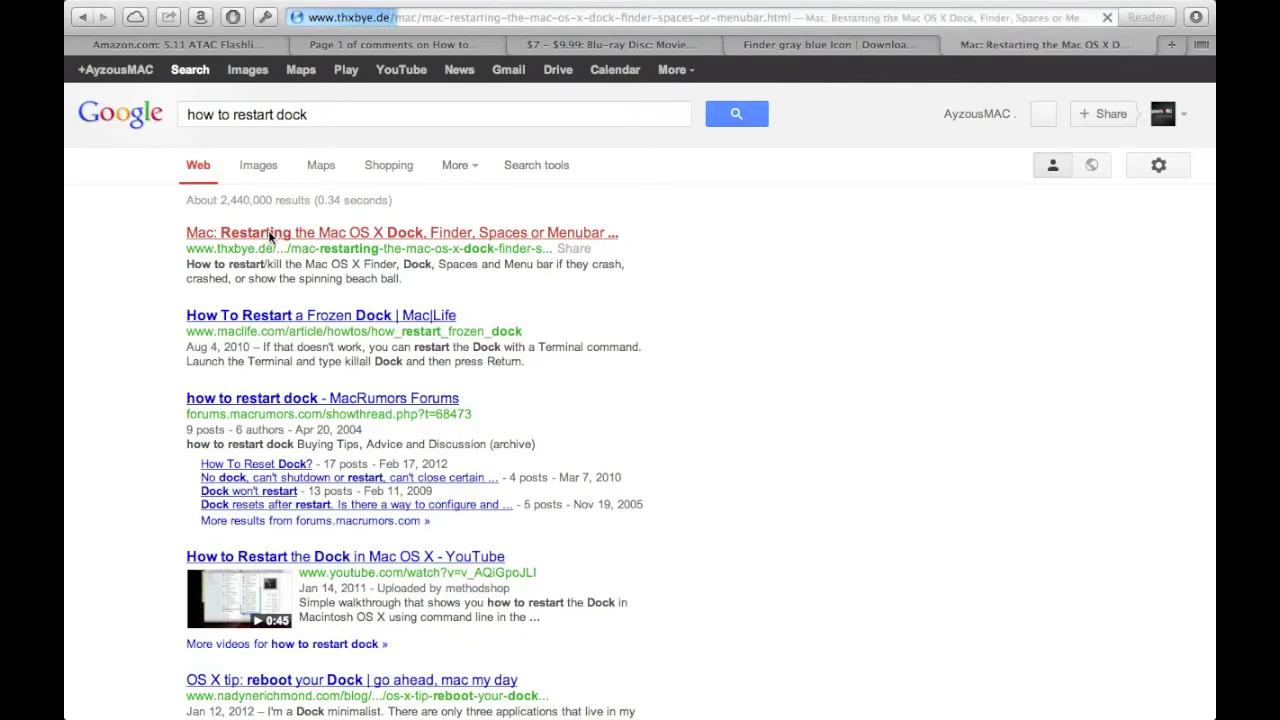
pyautogui.scroll(-5, 270, 386)
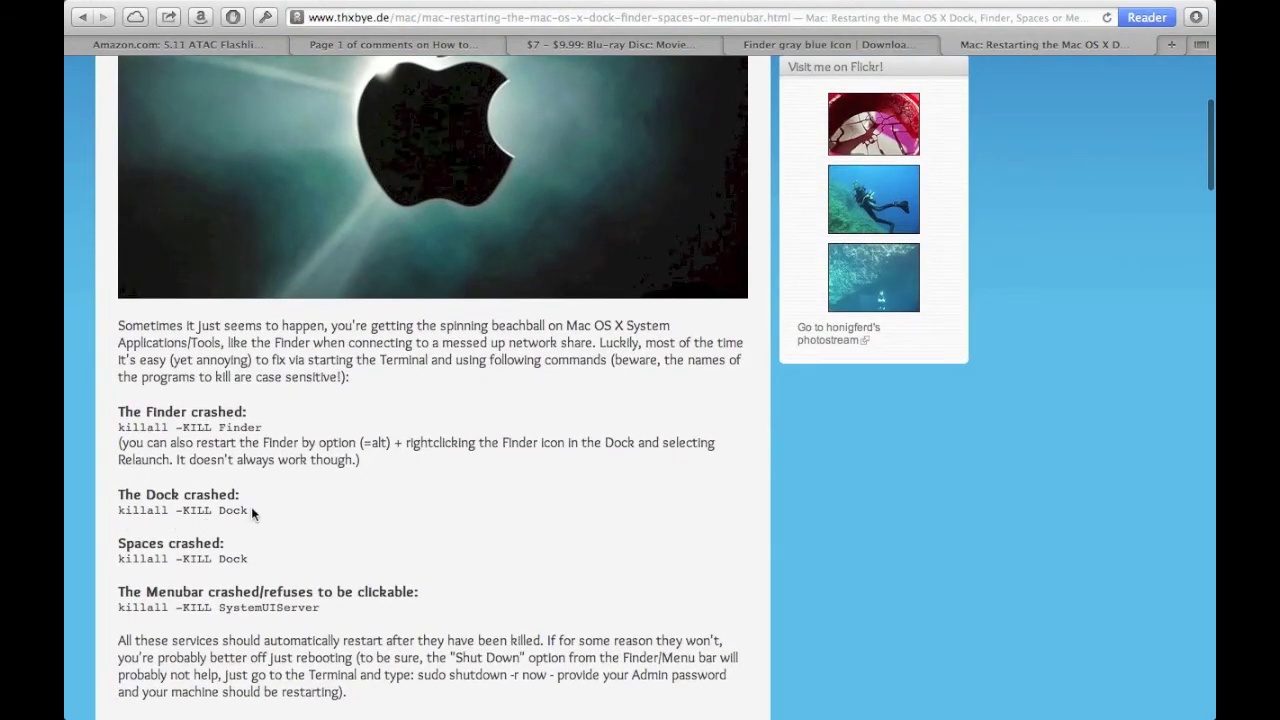
pyautogui.moveTo(252, 506); pyautogui.dragTo(139, 510)
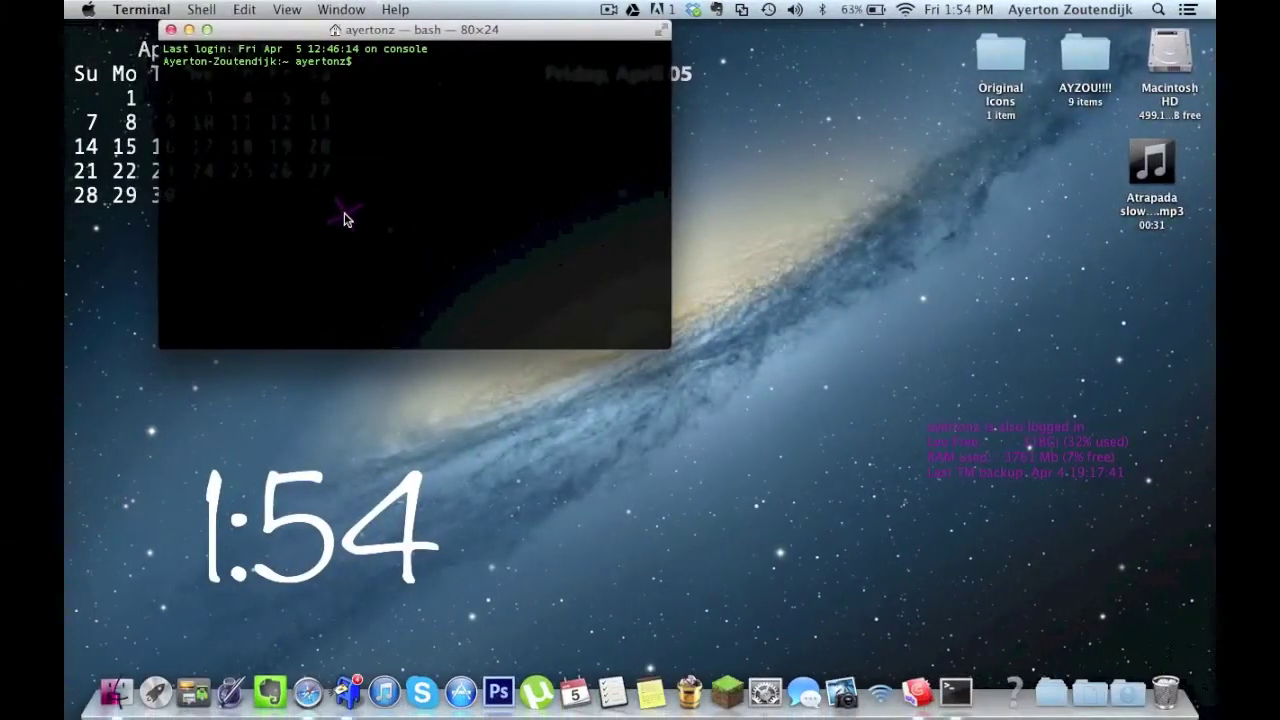
# Paste and run killall -KILL Dock in Terminal, then close its window
pyautogui.write('killall -KILL Dock')
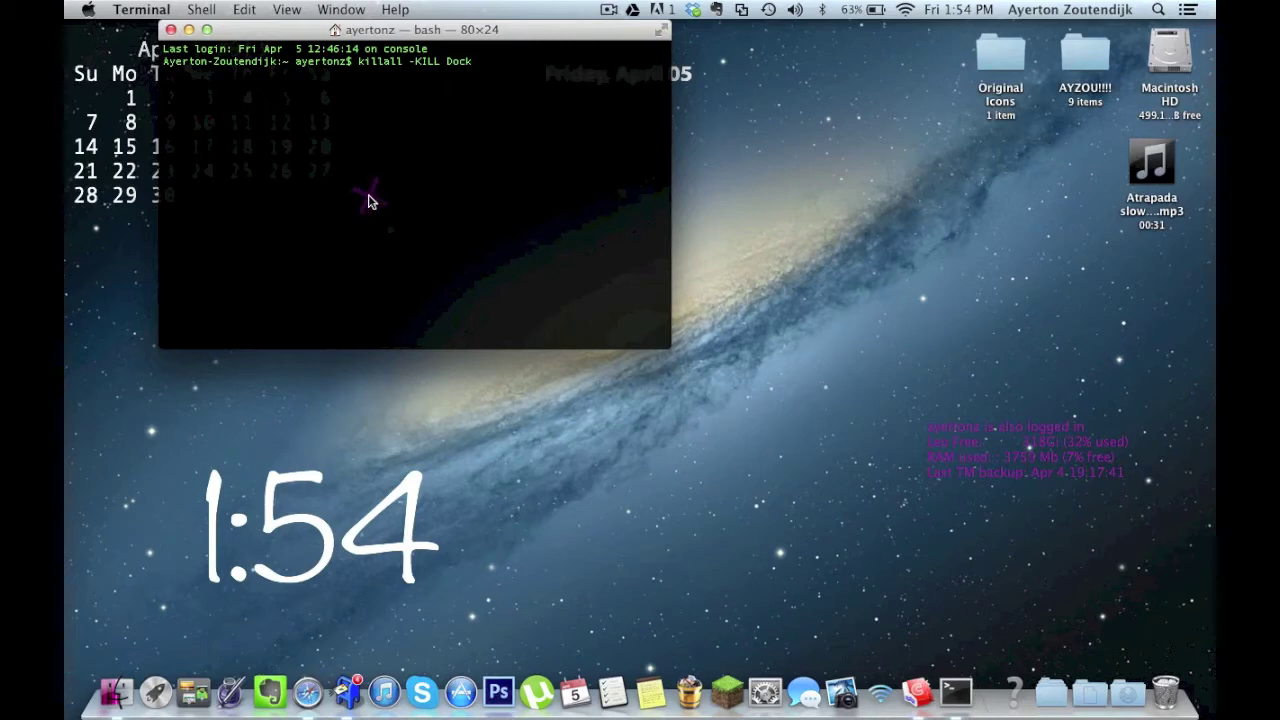
pyautogui.press('Return')
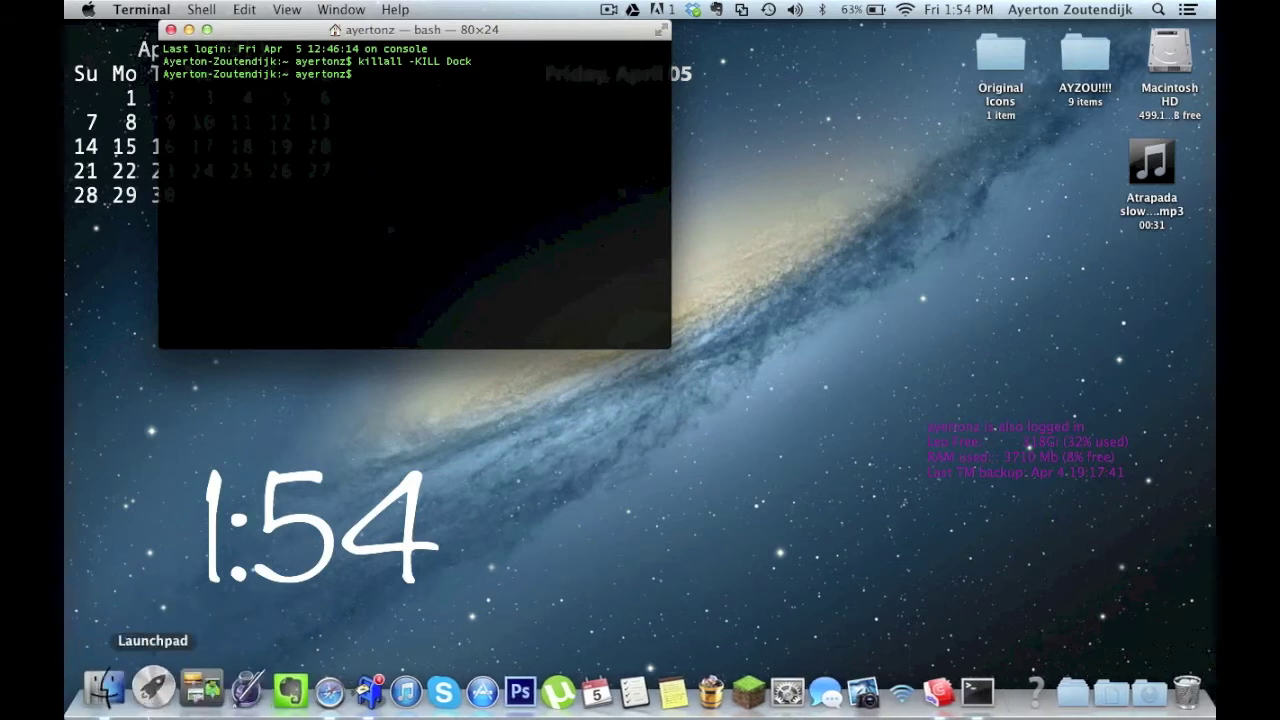
pyautogui.click(170, 30)
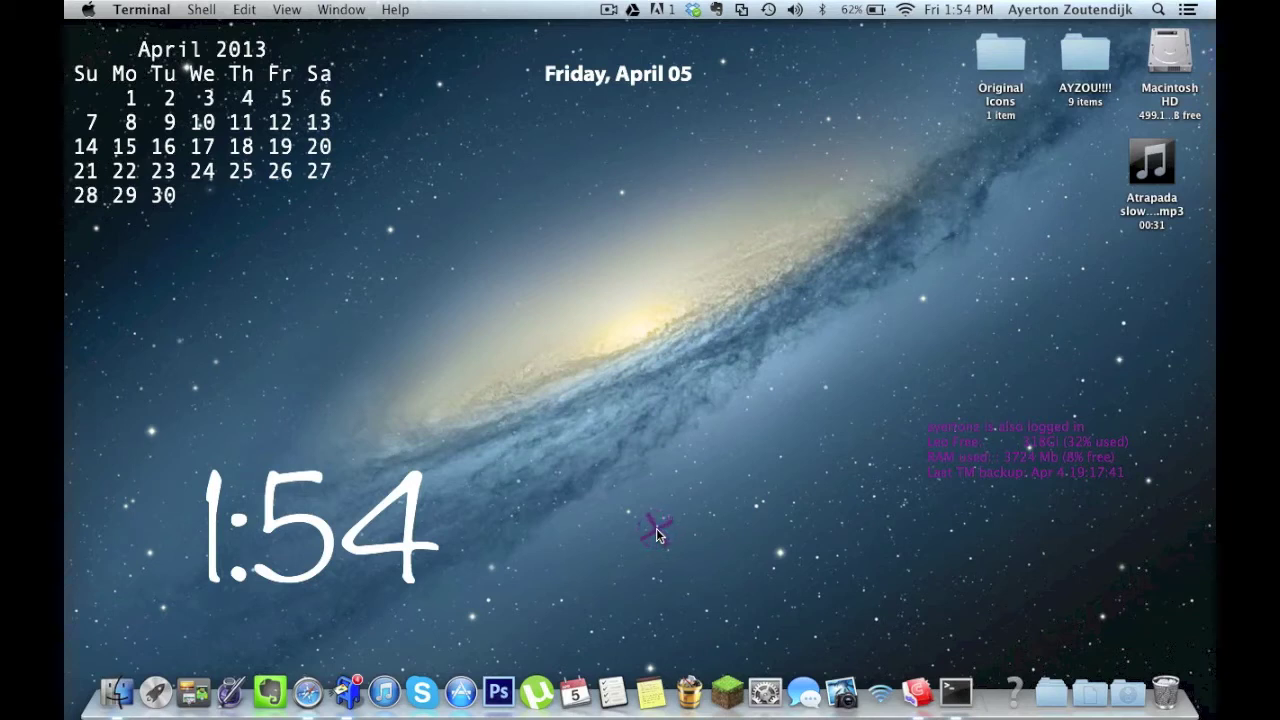
# Quit Terminal and CandyBar from their Dock icons and return to the full-screen Safari space
pyautogui.rightClick(972, 656)
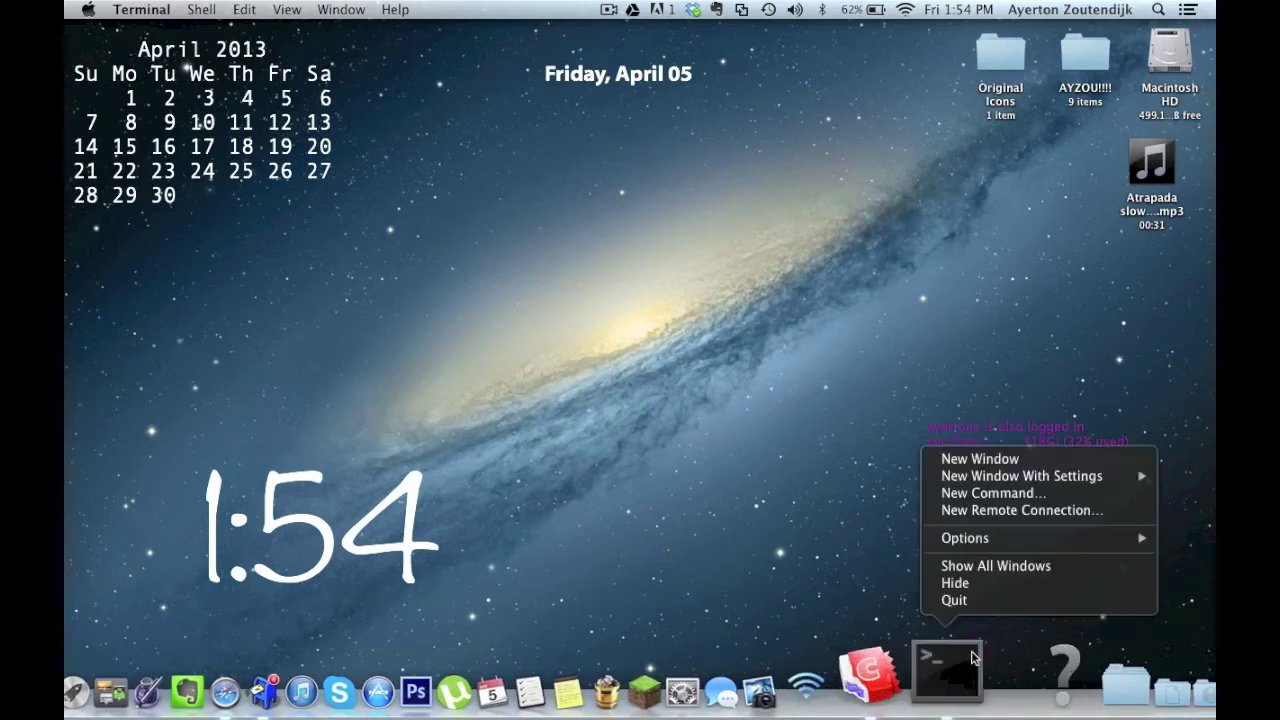
pyautogui.click(954, 600)
pyautogui.rightClick(938, 683)
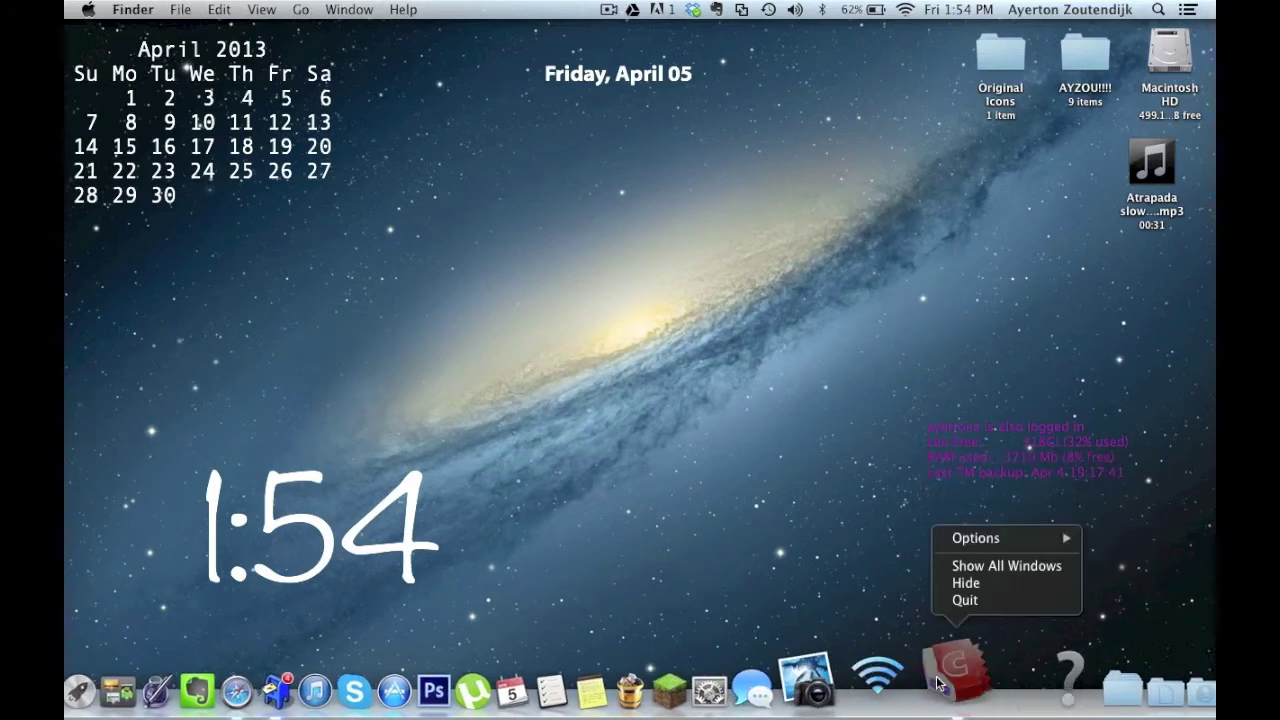
pyautogui.click(974, 600)
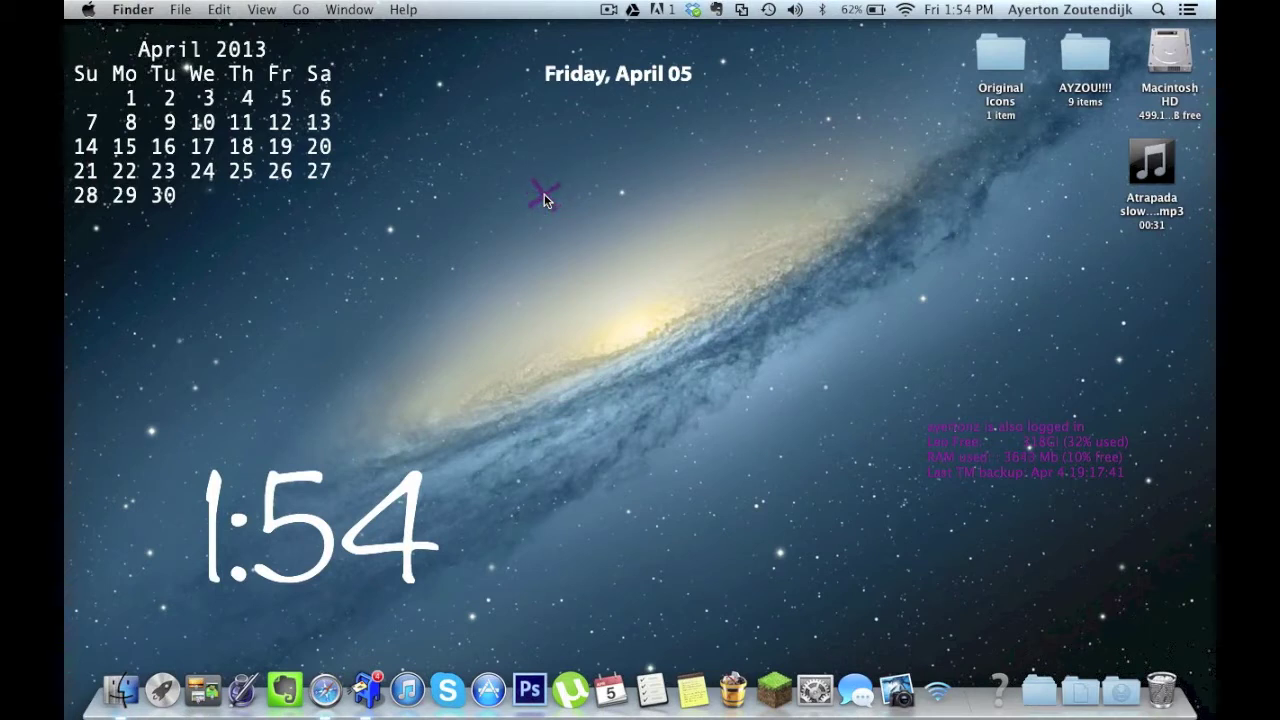
pyautogui.hotkey('ctrl', 'Right')
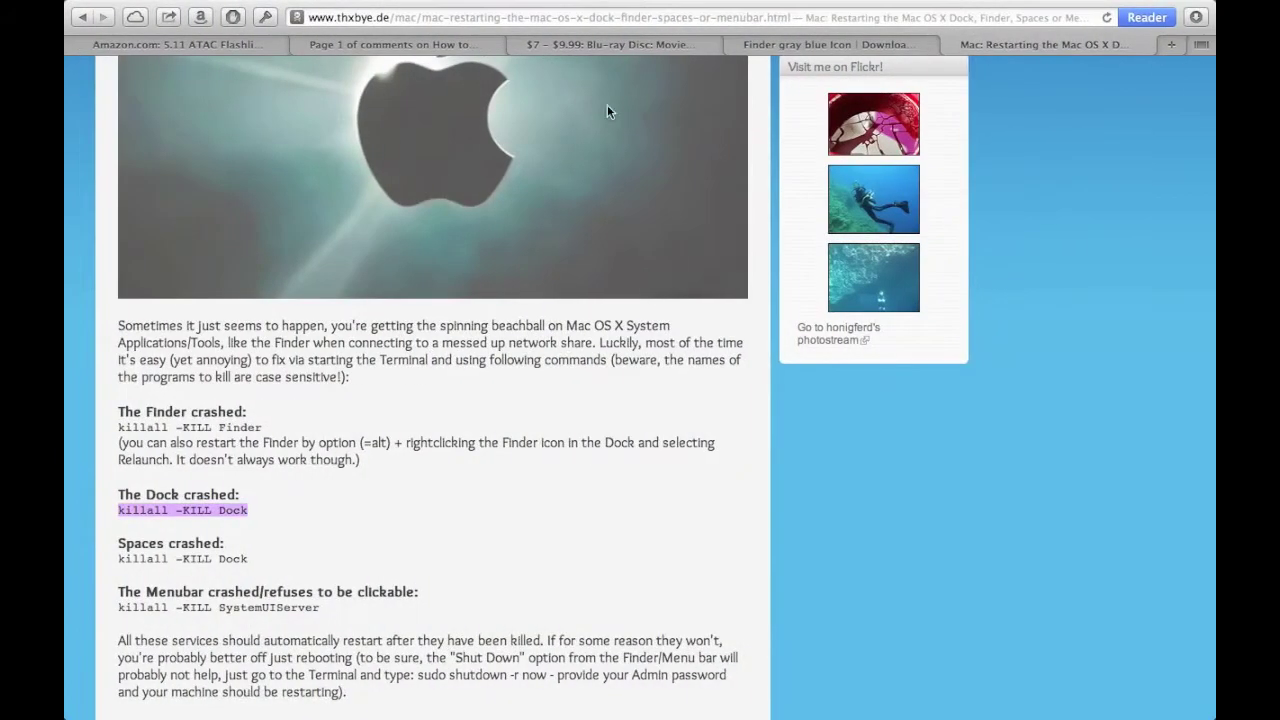
pyautogui.click(632, 44)
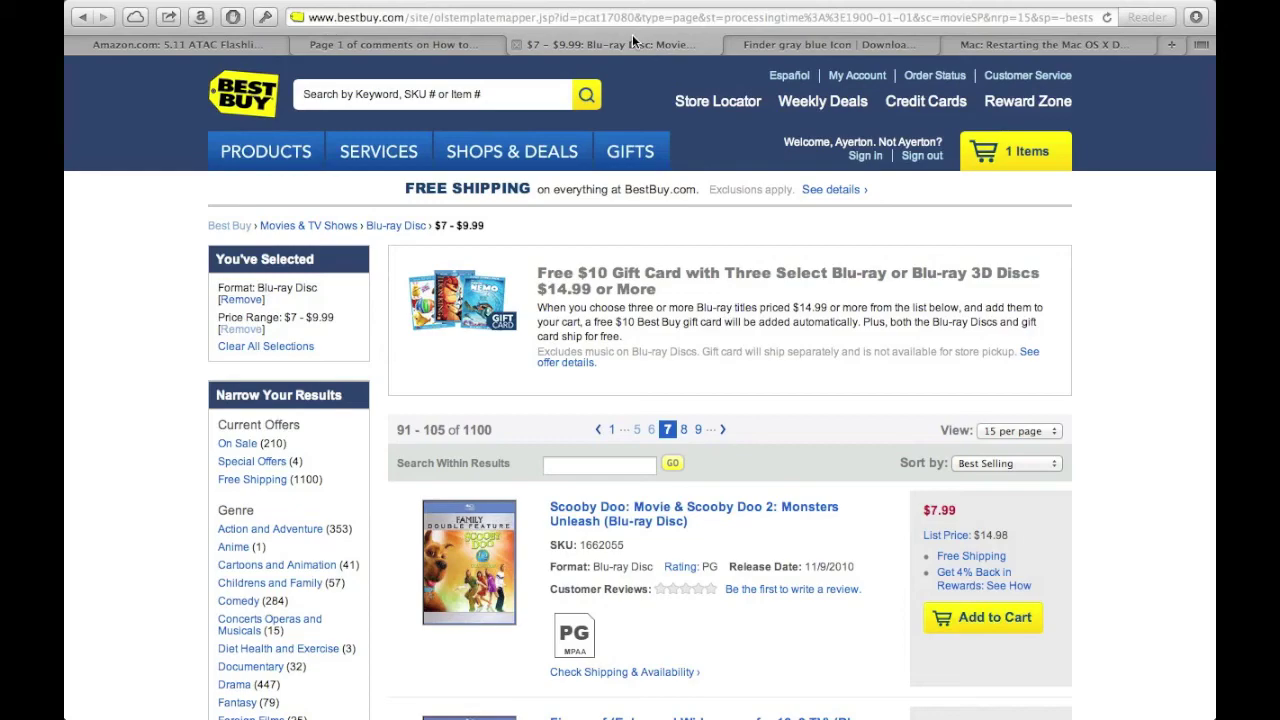
pyautogui.scroll(-15, 800, 378)
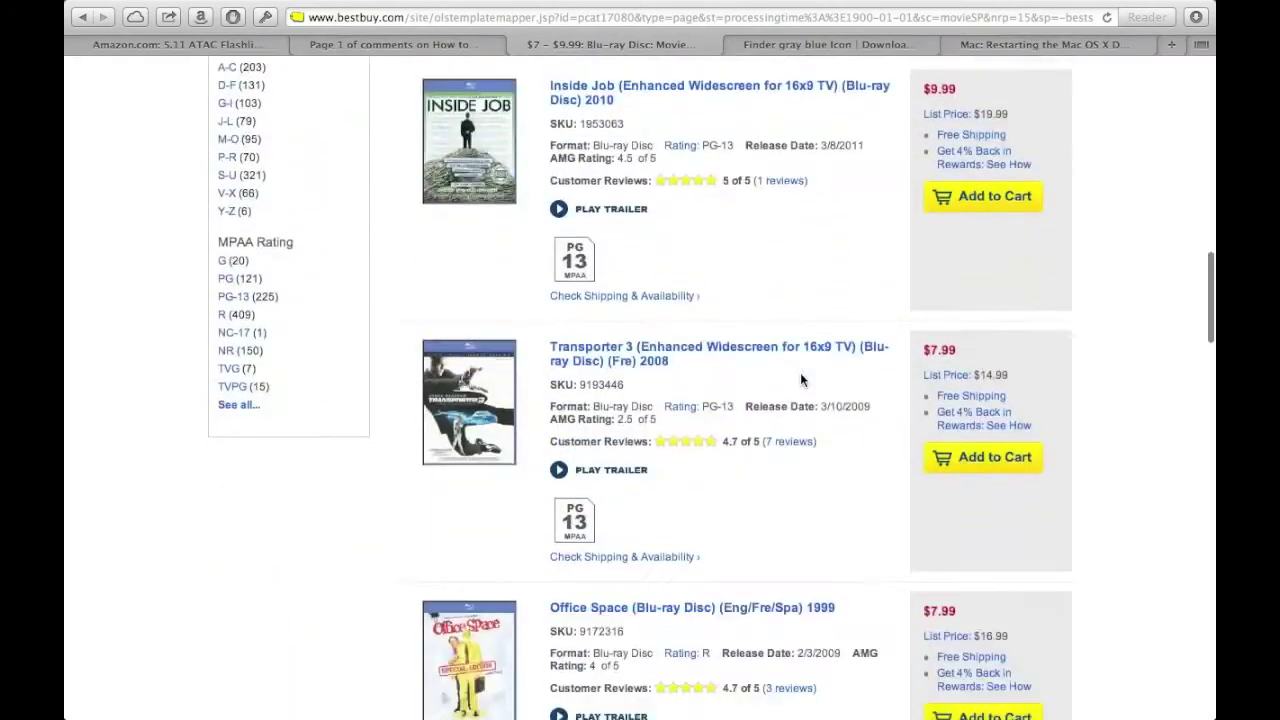
pyautogui.scroll(4, 800, 378)
pyautogui.hotkey('ctrl', 'Left')
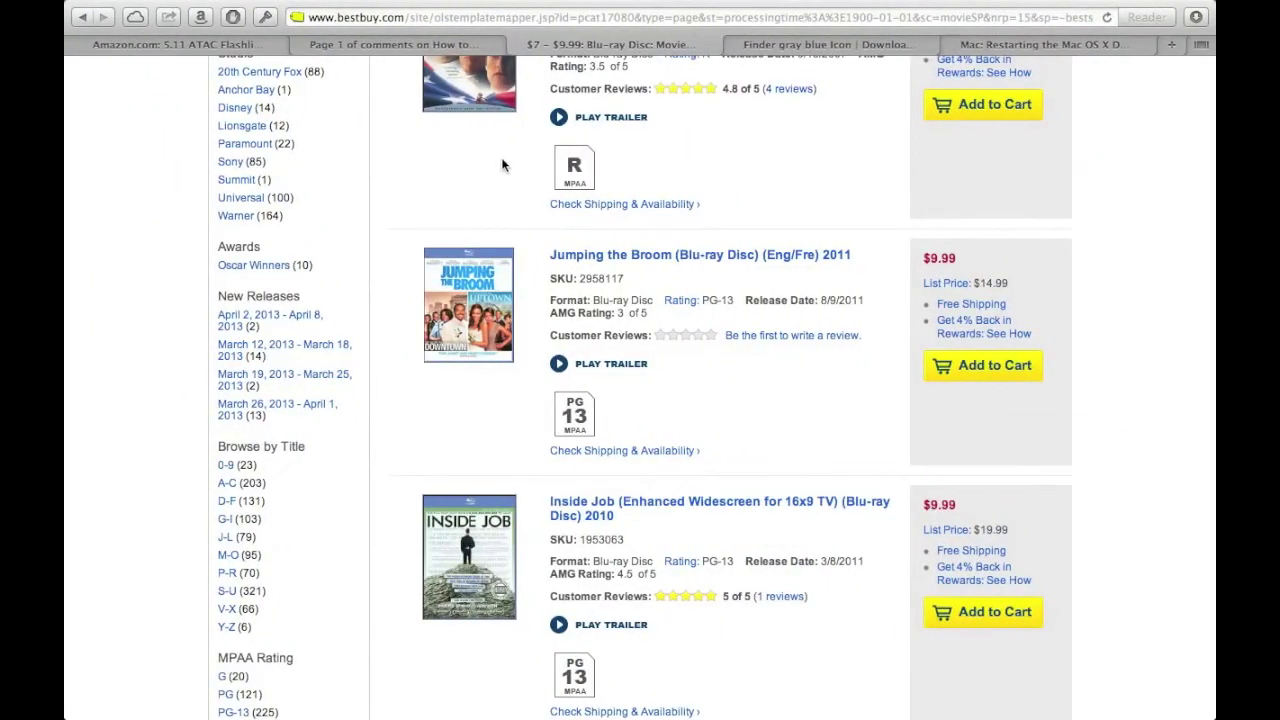
pyautogui.scroll(15, 503, 165)
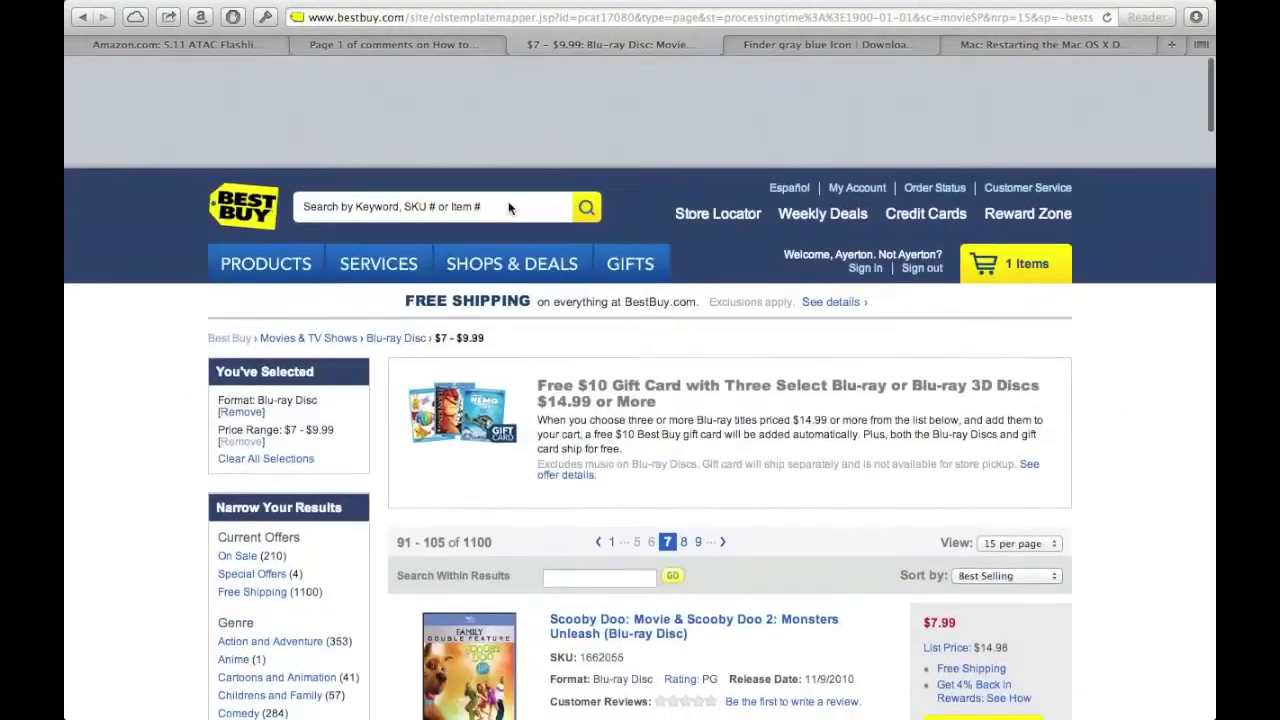